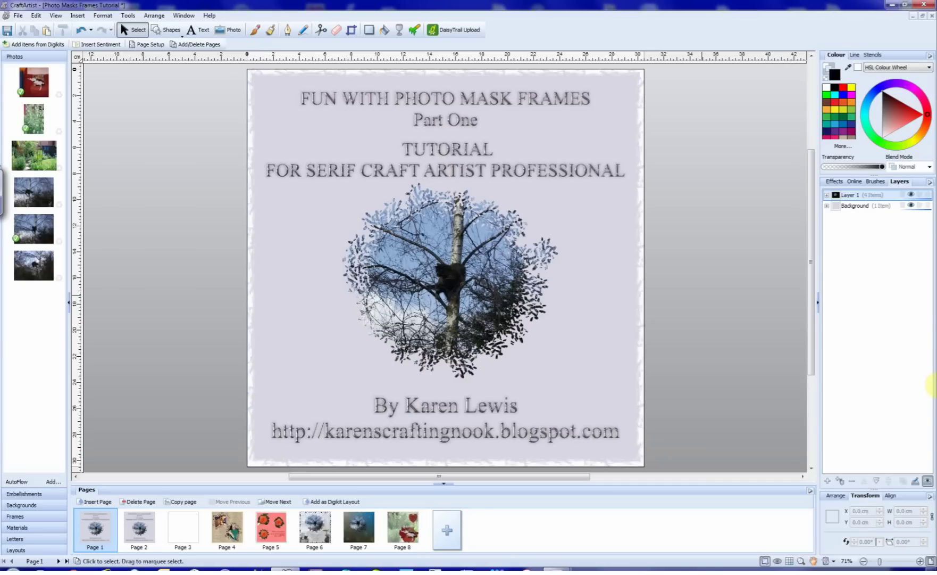
# Switch to the blank Page 3 using its thumbnail in the Pages panel
pyautogui.click(184, 527)
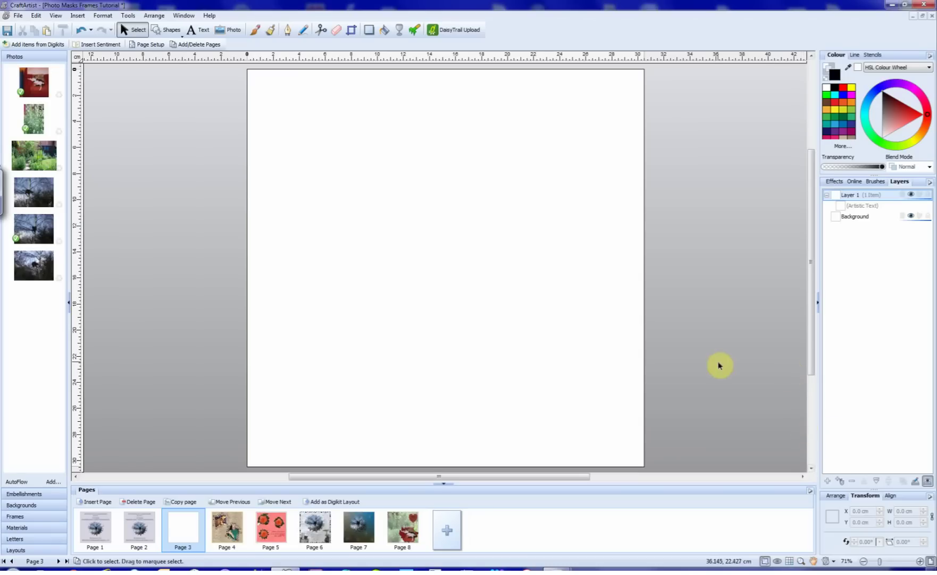
# Add a torn-edge stencil from the Splats category to Page 3 and shift it down-right
pyautogui.click(875, 54)
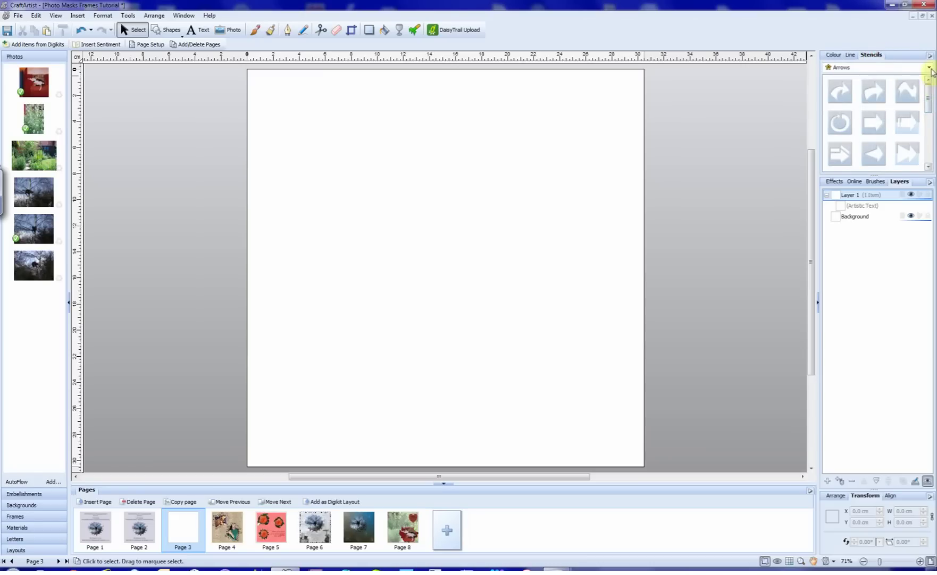
pyautogui.click(931, 68)
pyautogui.moveTo(927, 88); pyautogui.dragTo(434, 226)
pyautogui.click(854, 116)
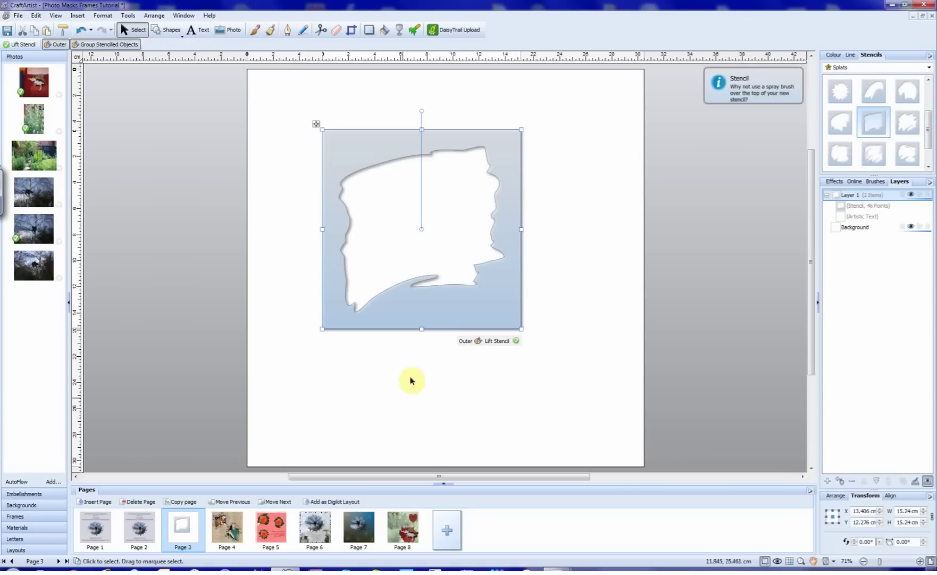
pyautogui.moveTo(449, 315); pyautogui.dragTo(467, 342)
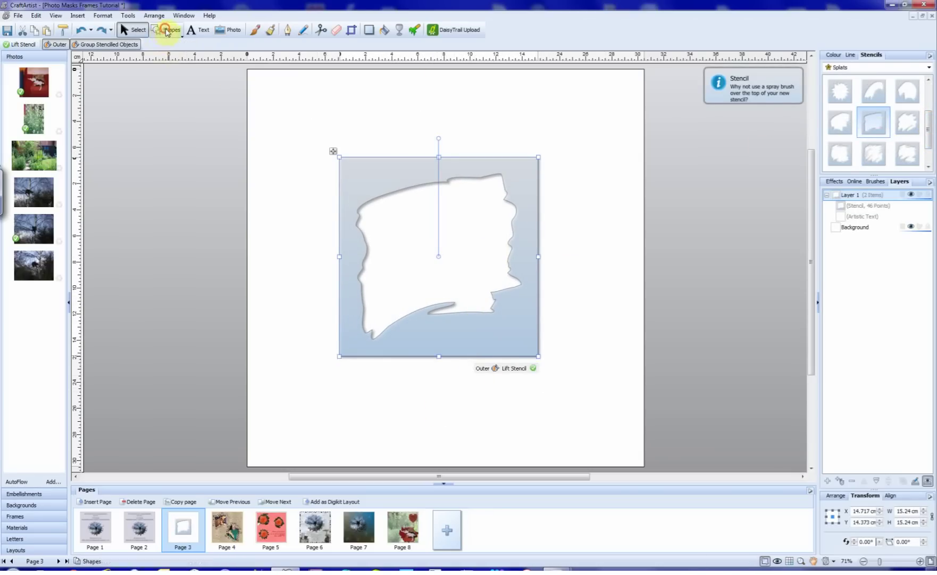
# Draw a black Quick Rectangle covering the whole splat stencil
pyautogui.click(167, 31)
pyautogui.click(159, 50)
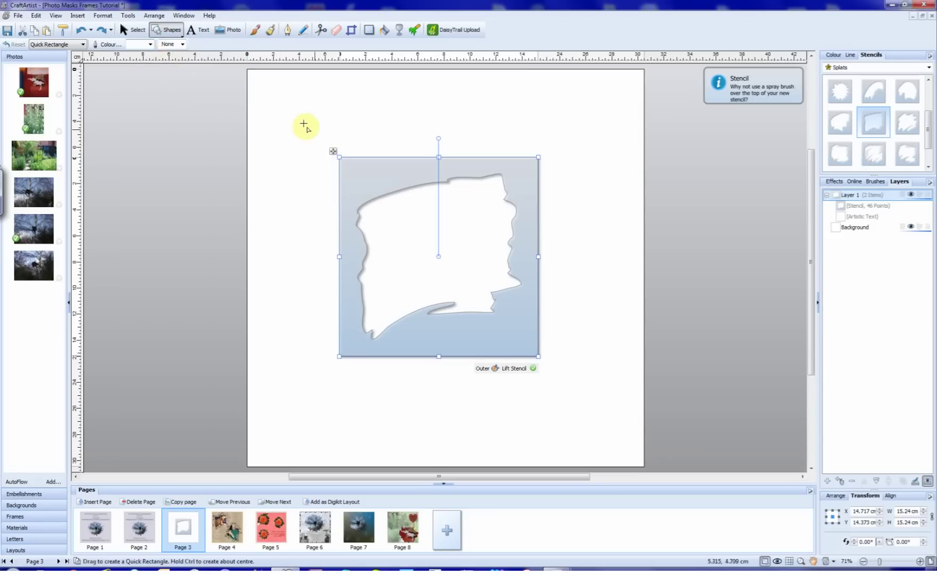
pyautogui.moveTo(276, 105); pyautogui.dragTo(626, 431)
pyautogui.click(834, 55)
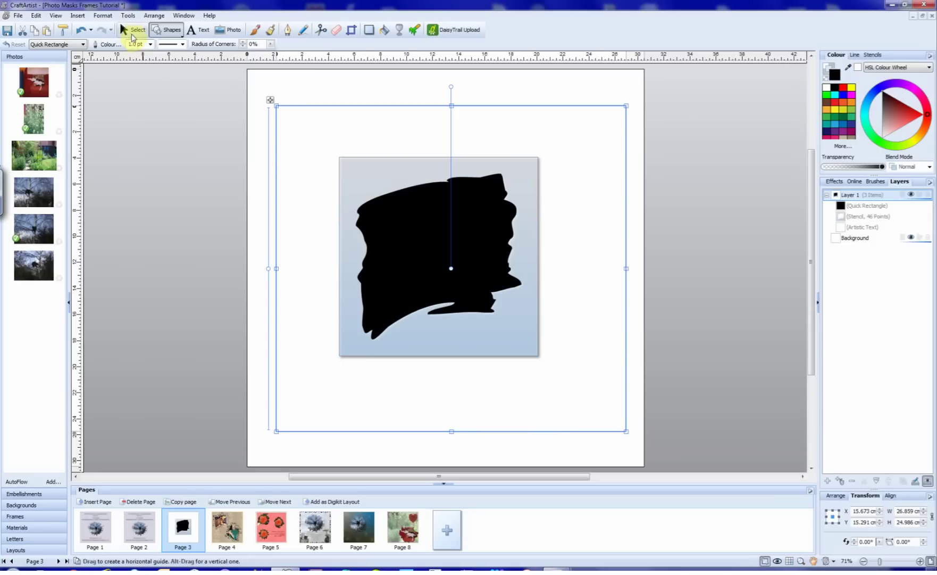
# Crop the rectangle with the stencil to leave a solid black splat shape
pyautogui.click(133, 34)
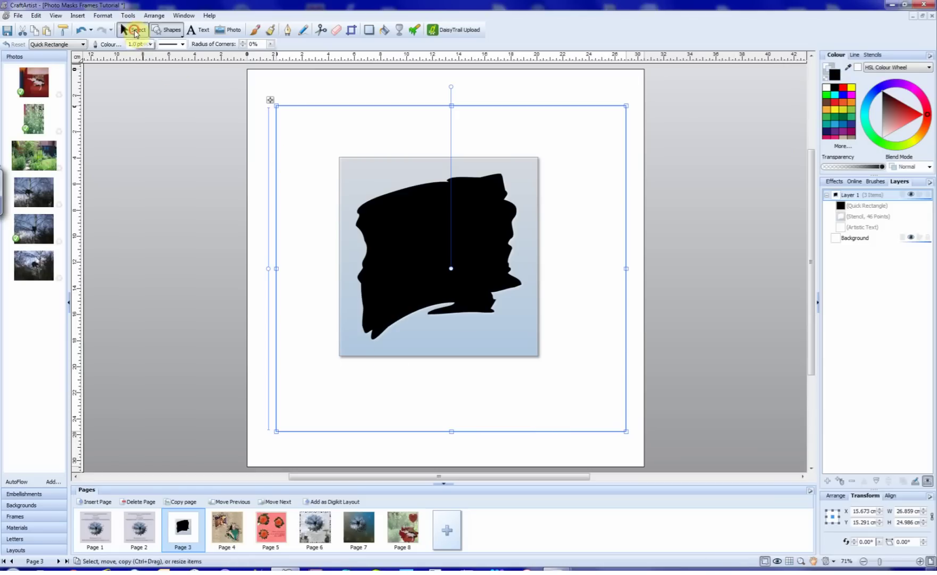
pyautogui.keyDown('shift'); pyautogui.click(521, 341); pyautogui.keyUp('shift')
pyautogui.click(529, 367)
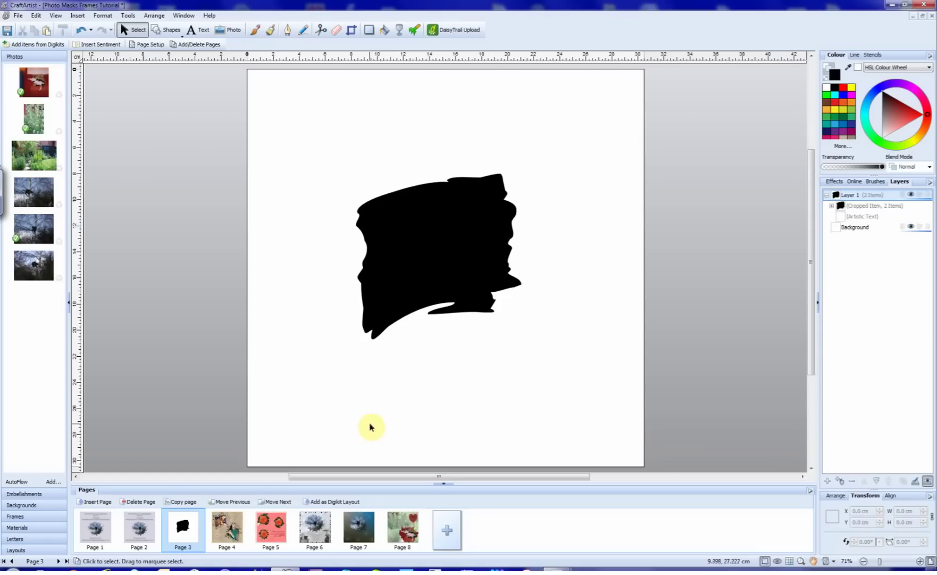
# Paste the black splat shape back as a Serif Transparent Bitmap and place it on the page
pyautogui.click(452, 256)
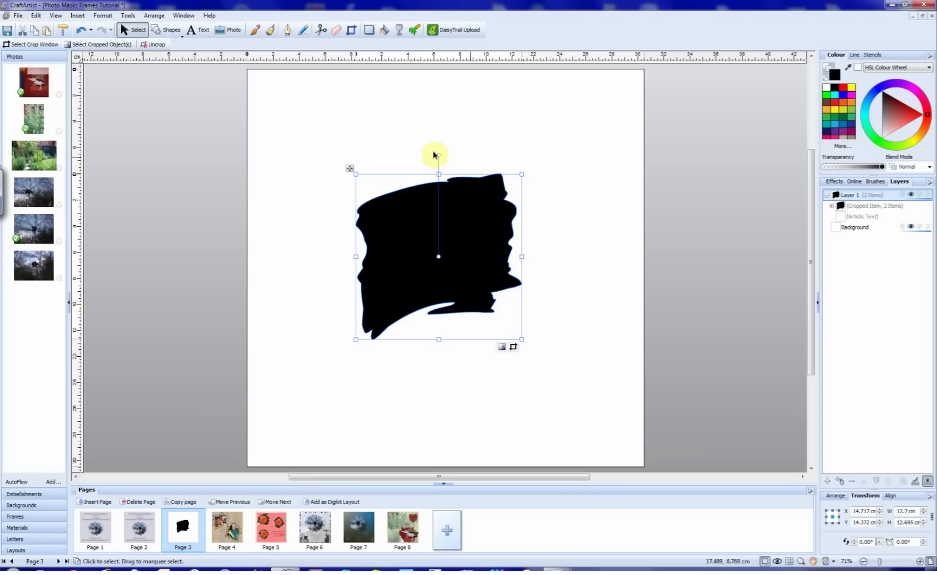
pyautogui.click(36, 16)
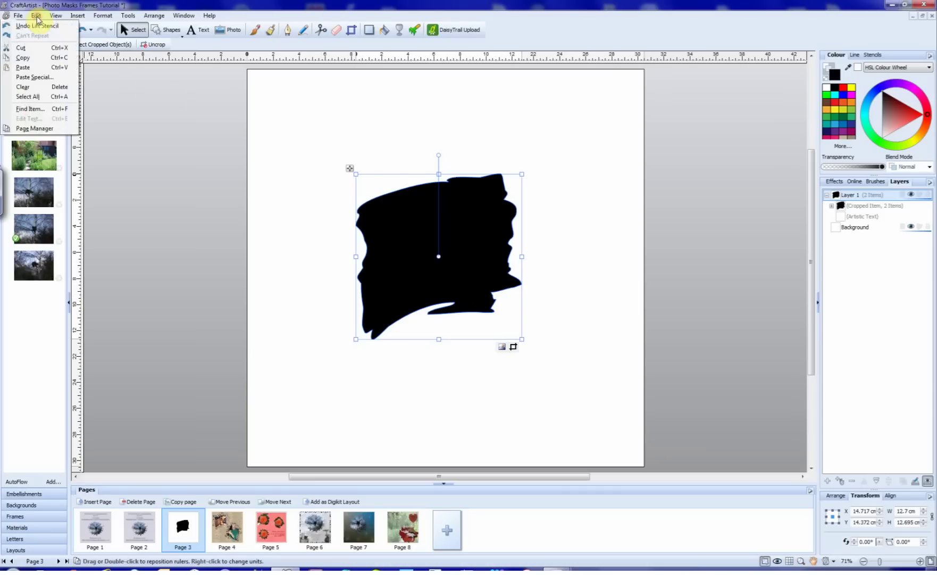
pyautogui.click(35, 77)
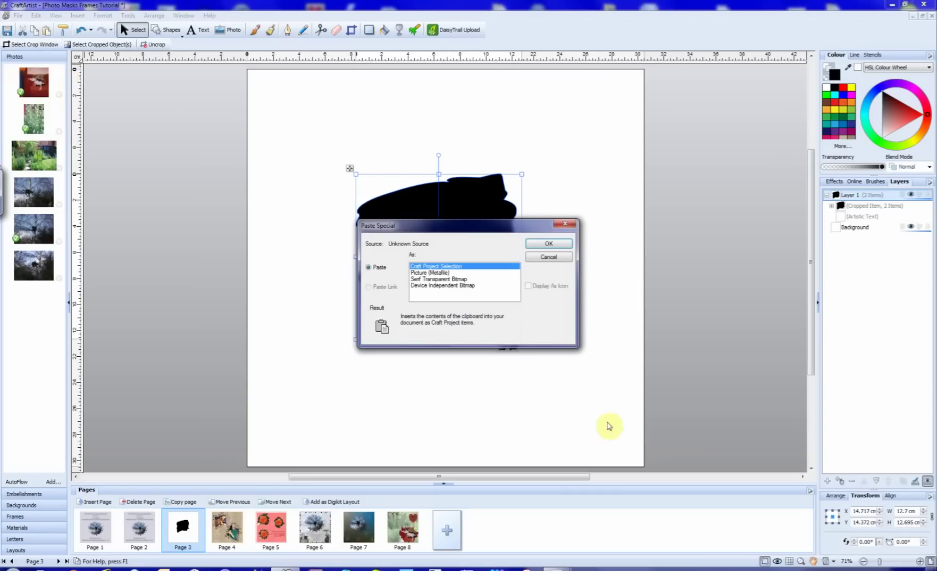
pyautogui.click(441, 278)
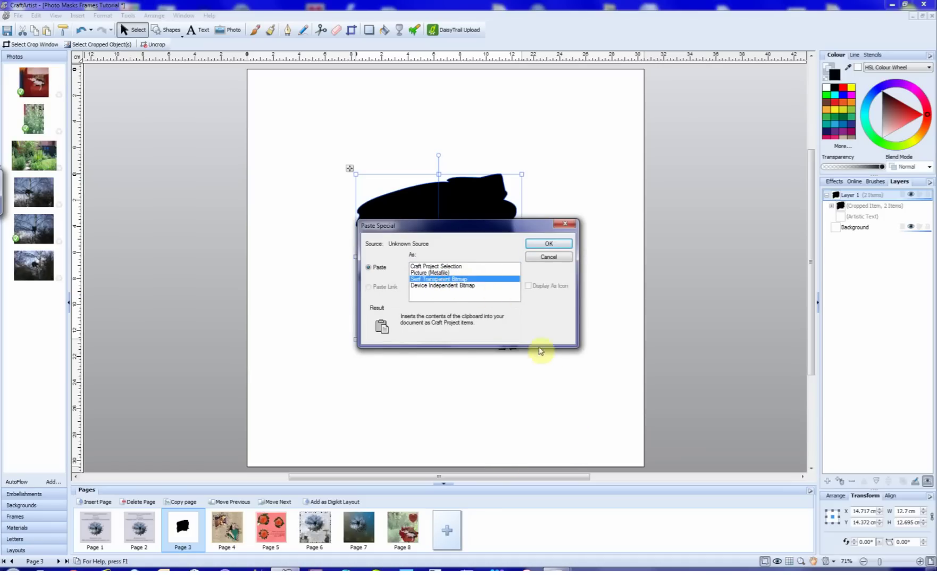
pyautogui.click(549, 243)
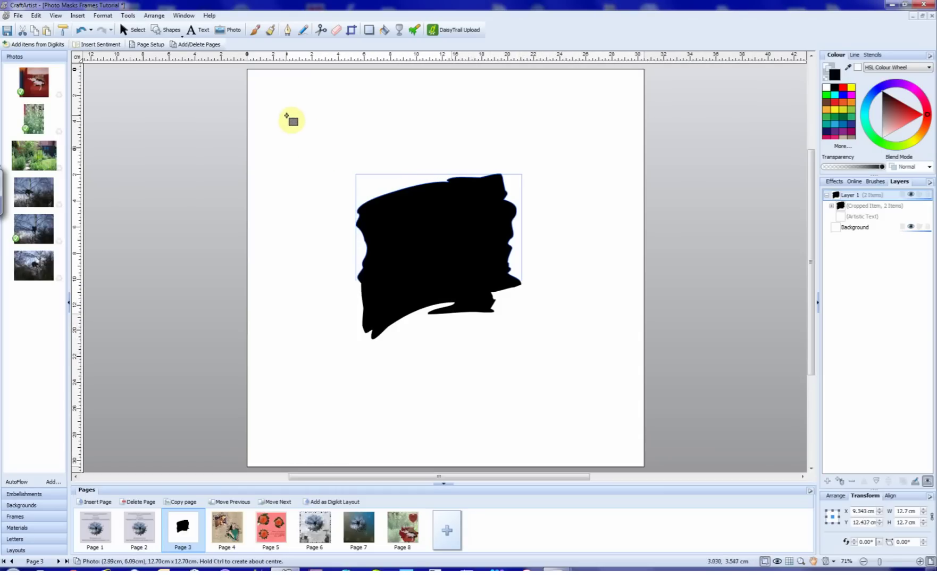
pyautogui.moveTo(288, 117); pyautogui.dragTo(568, 304)
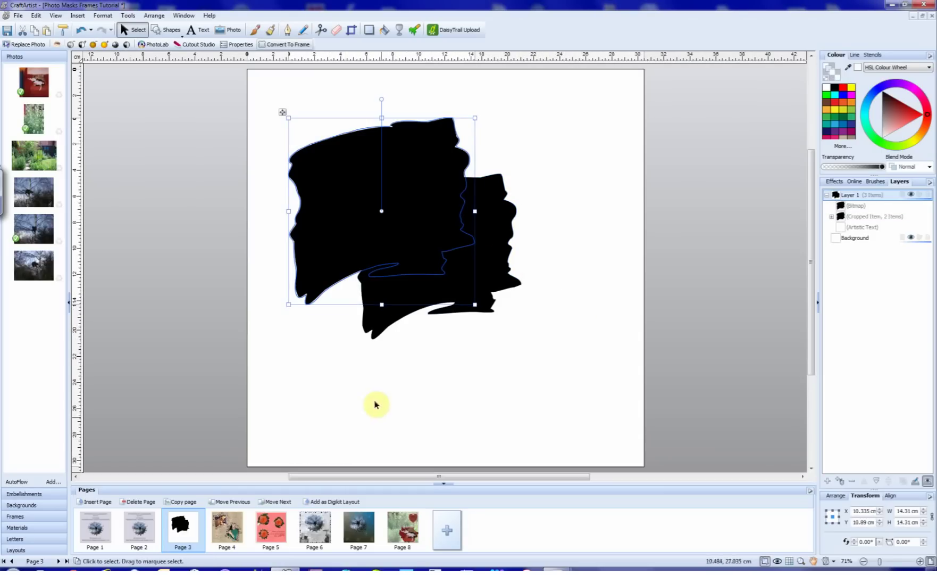
# Delete the original cropped splat and move the bitmap splat to the page centre
pyautogui.click(378, 324)
pyautogui.press('Delete')
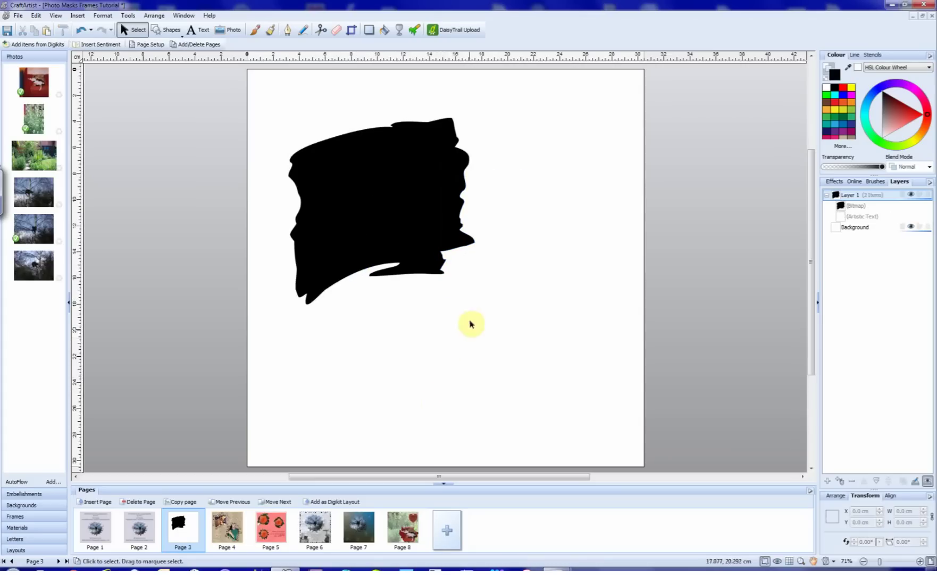
pyautogui.moveTo(397, 203); pyautogui.dragTo(464, 266)
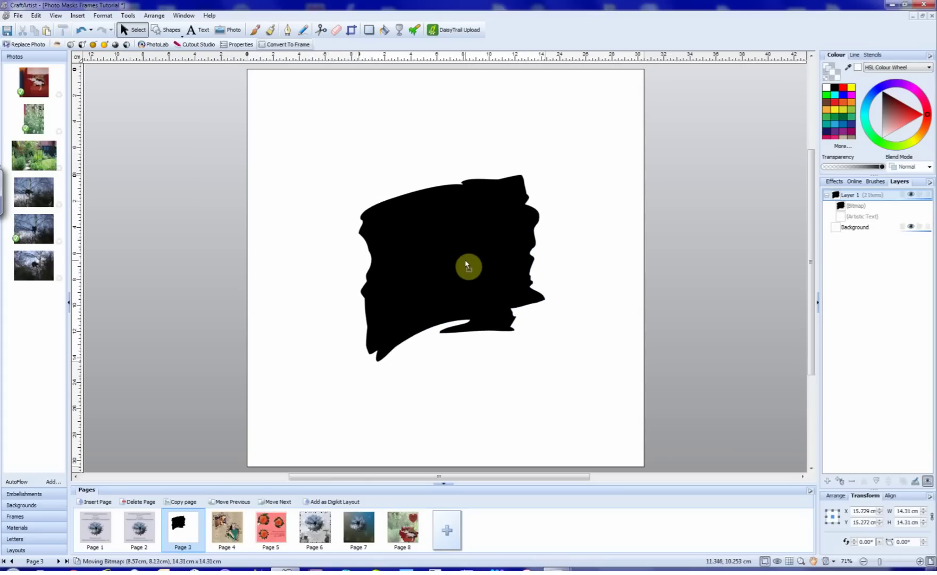
pyautogui.moveTo(466, 262); pyautogui.dragTo(466, 259)
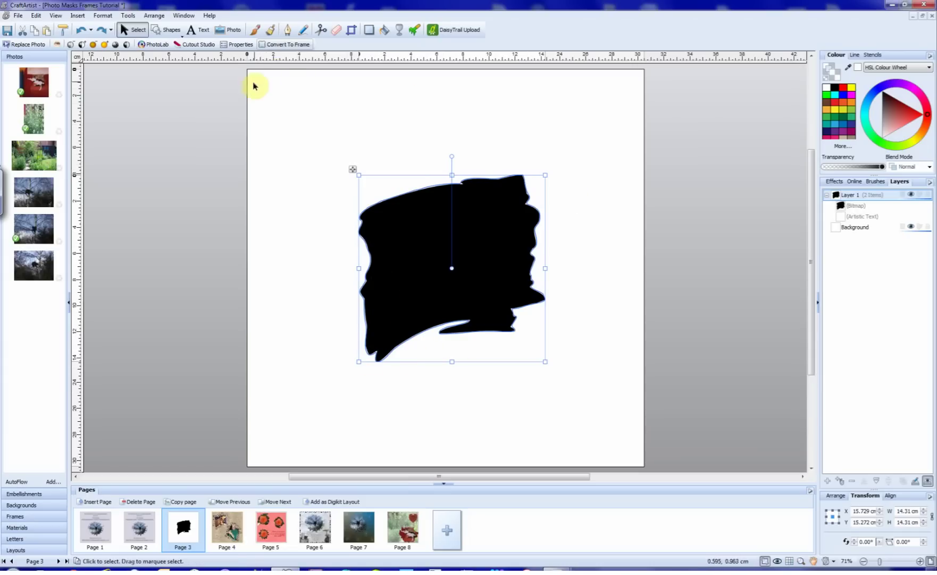
# Convert the splat bitmap to a frame, fill it with the tree photo and shift the photo right
pyautogui.click(287, 45)
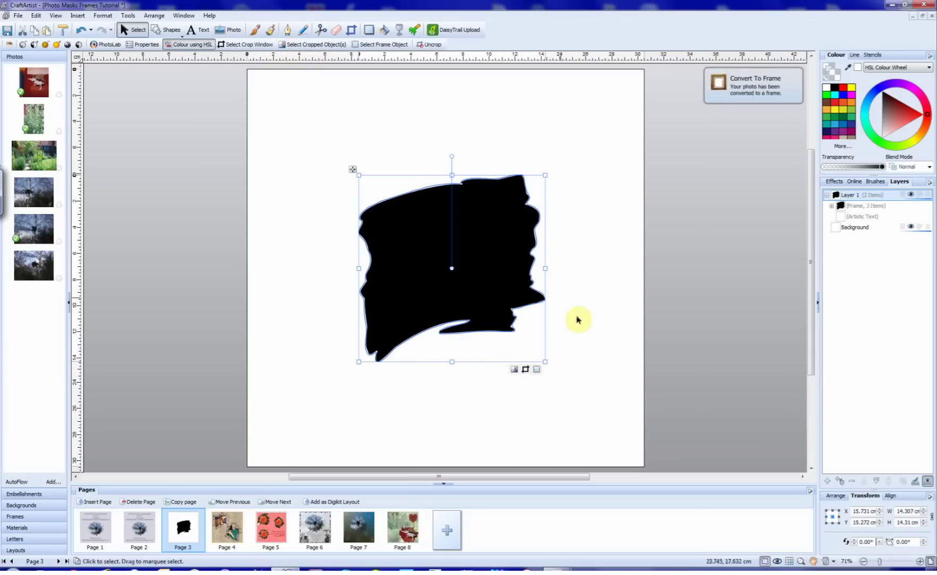
pyautogui.click(511, 409)
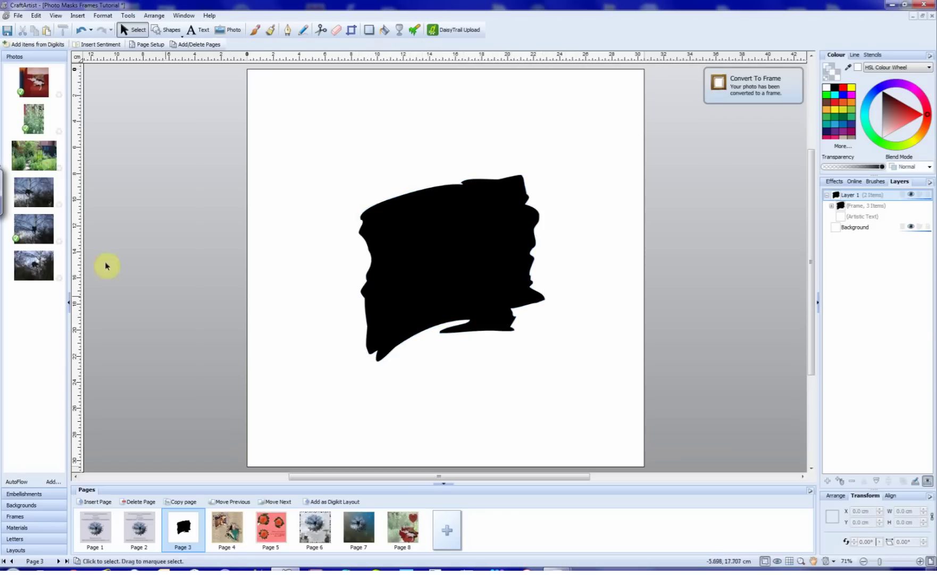
pyautogui.moveTo(31, 188); pyautogui.dragTo(418, 263)
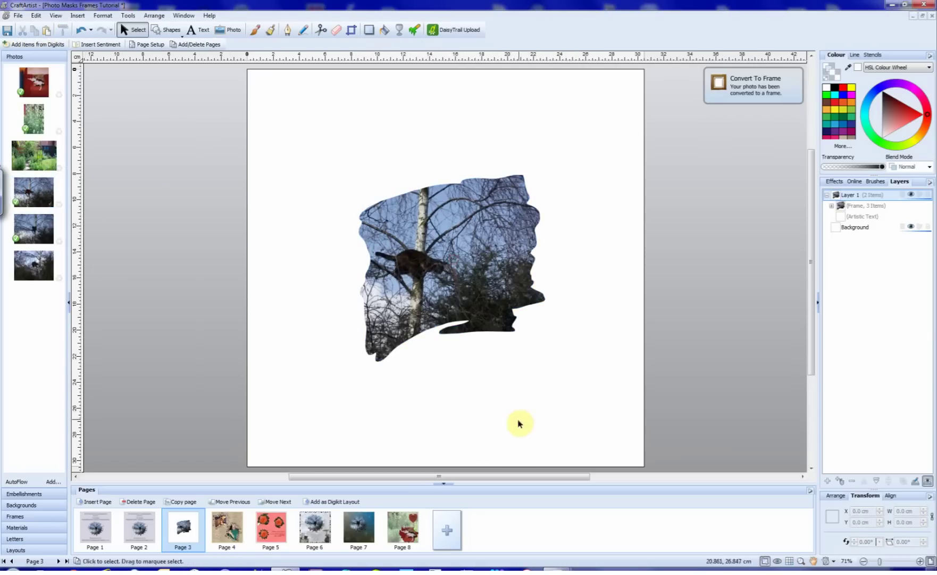
pyautogui.click(476, 286)
pyautogui.click(514, 371)
pyautogui.moveTo(464, 306); pyautogui.dragTo(492, 306)
pyautogui.click(465, 414)
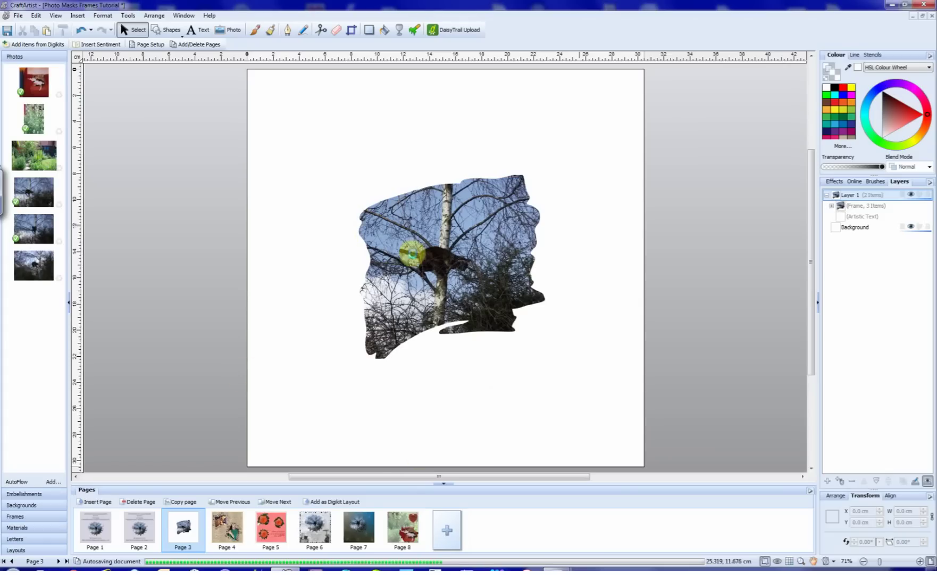
# Apply an Emboss-style Bevel and Emboss effect with 26.25 pt blur and depth 235 to the frame
pyautogui.click(420, 271)
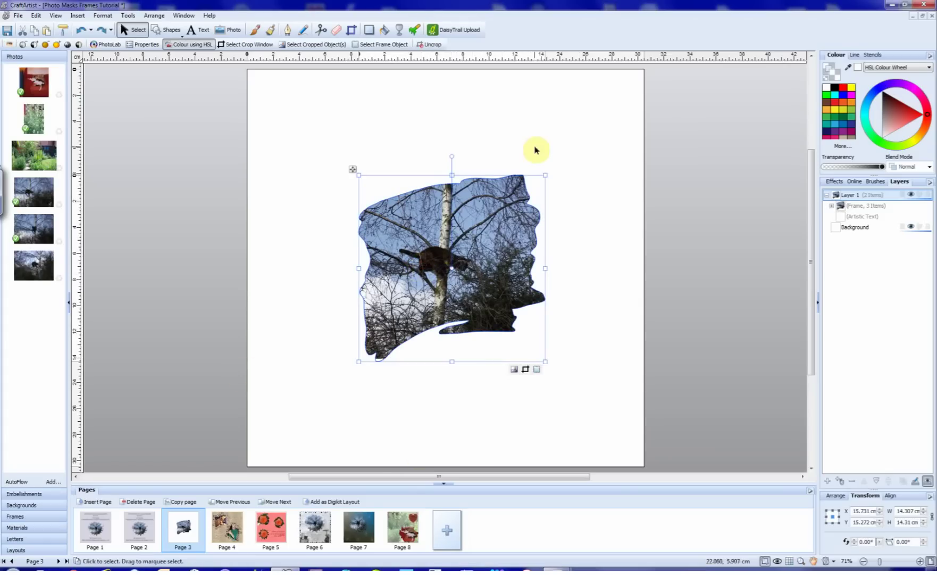
pyautogui.rightClick(473, 296)
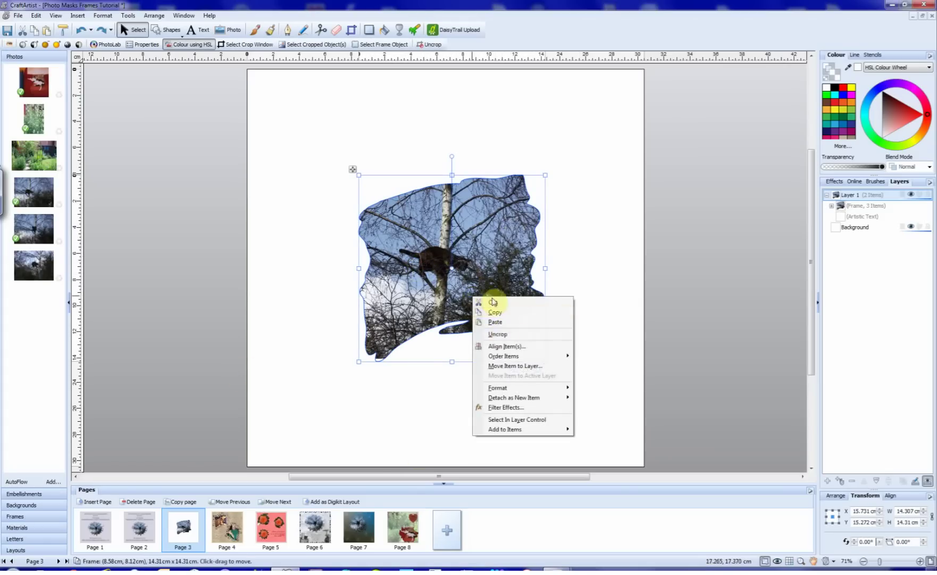
pyautogui.click(505, 408)
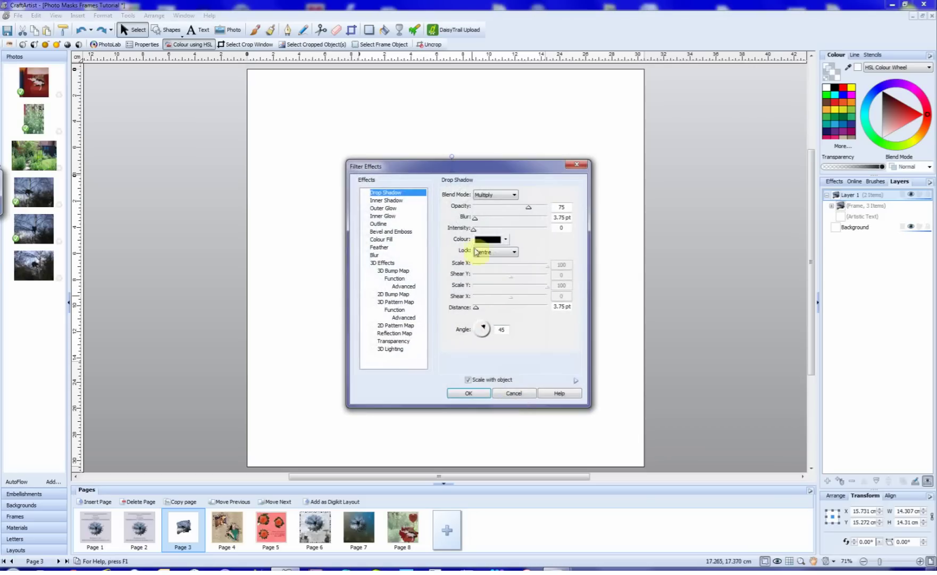
pyautogui.moveTo(467, 169); pyautogui.dragTo(186, 137)
pyautogui.click(86, 202)
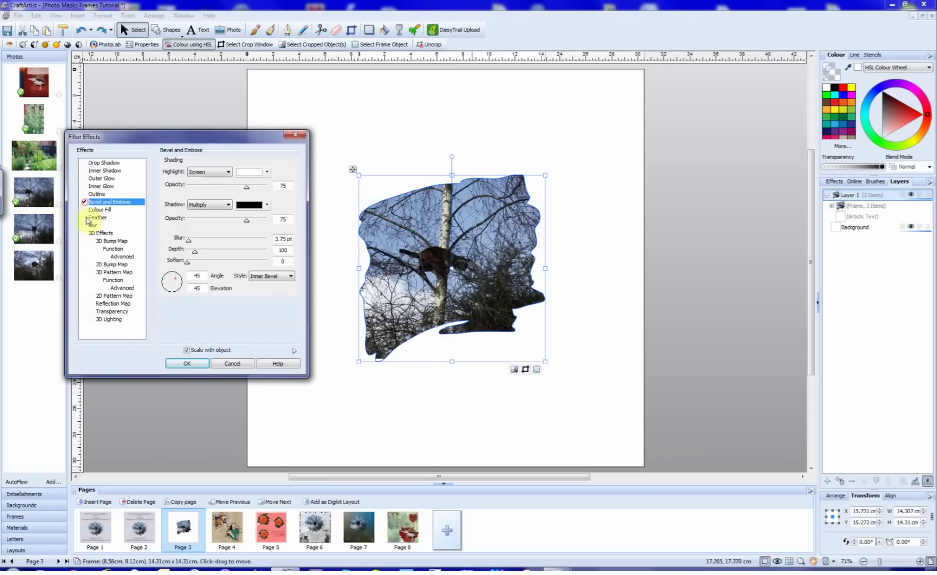
pyautogui.click(291, 276)
pyautogui.click(269, 301)
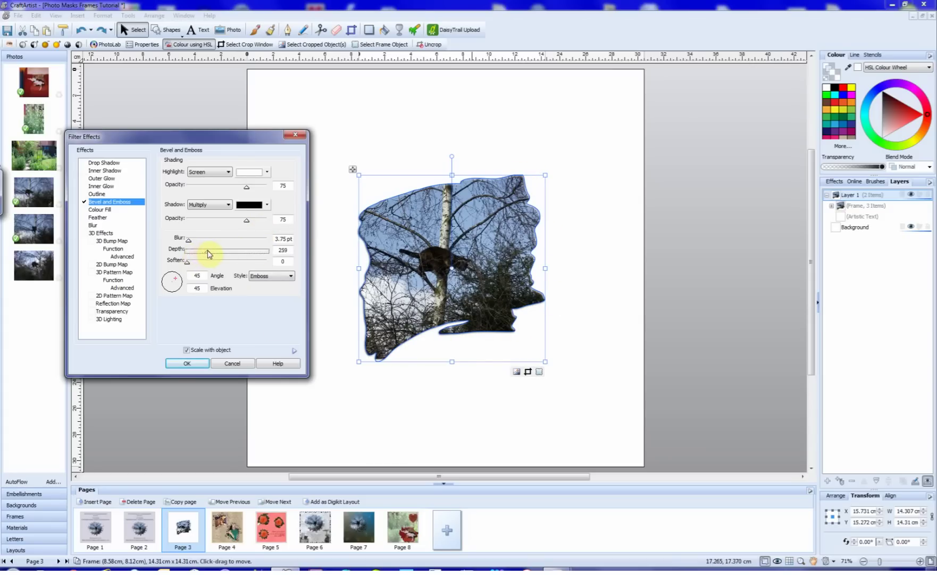
pyautogui.moveTo(208, 254); pyautogui.dragTo(200, 240)
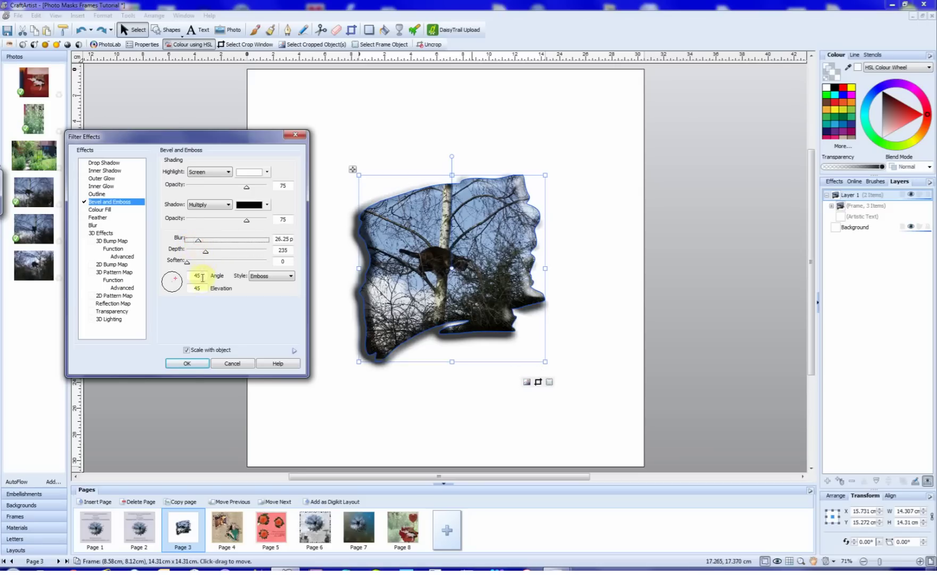
pyautogui.click(188, 365)
pyautogui.click(425, 412)
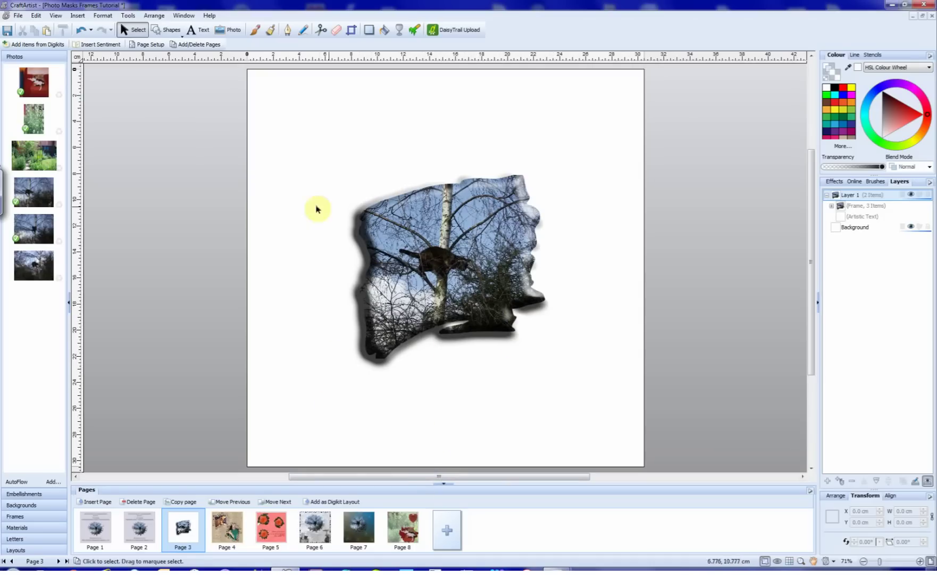
# Save the framed tree photo as an embellishment in the Embellishments tab
pyautogui.click(31, 494)
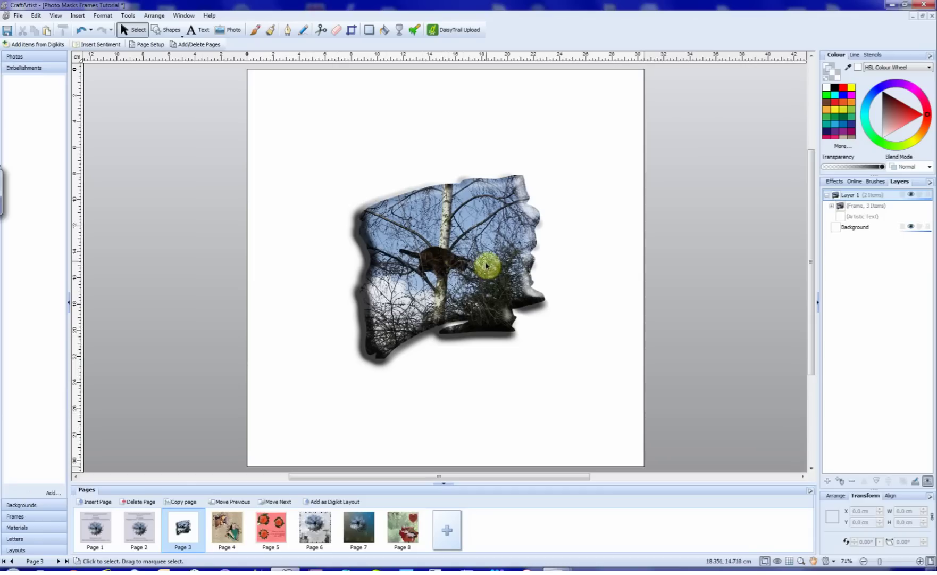
pyautogui.moveTo(486, 267); pyautogui.dragTo(48, 123)
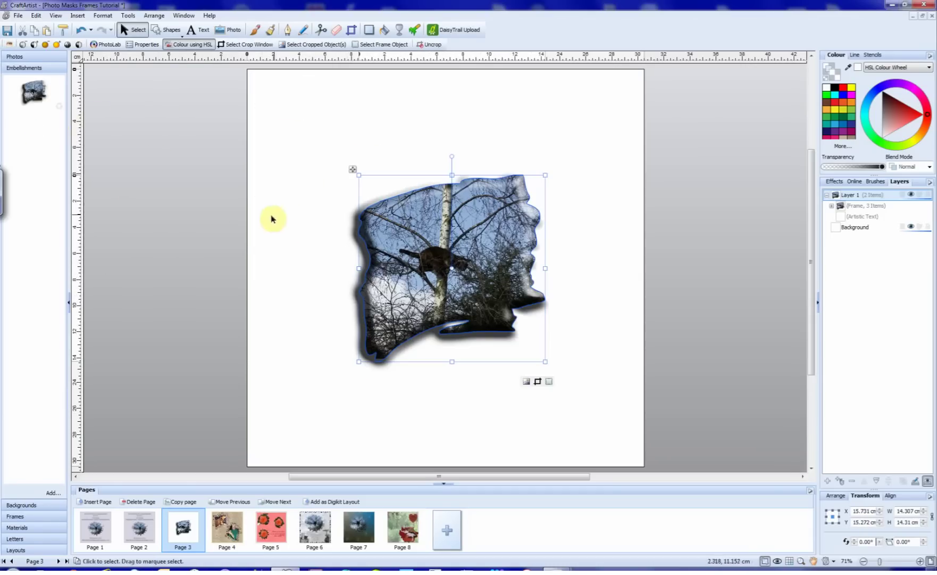
pyautogui.click(31, 57)
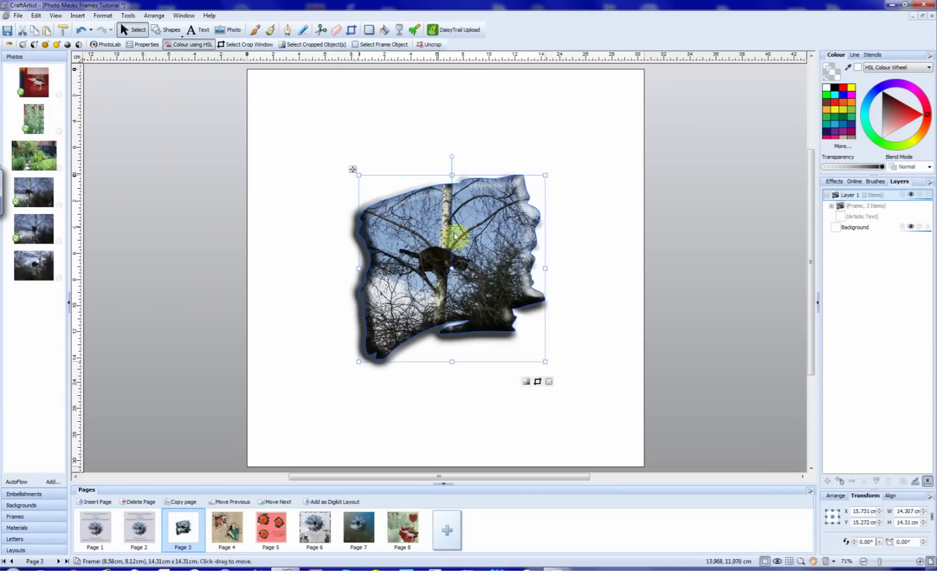
# Turn off Bevel and Emboss on the frame and delete the tree photo inside it
pyautogui.rightClick(485, 298)
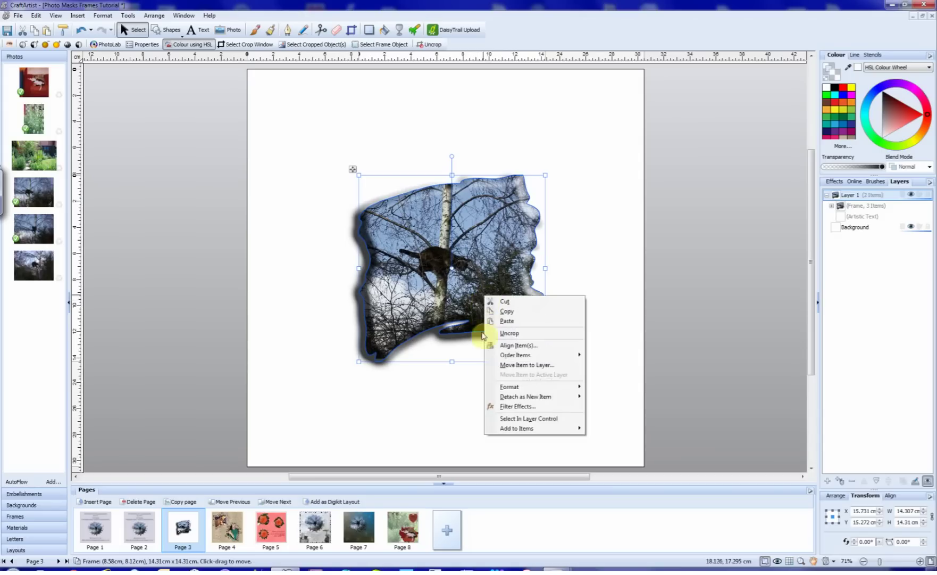
pyautogui.click(507, 404)
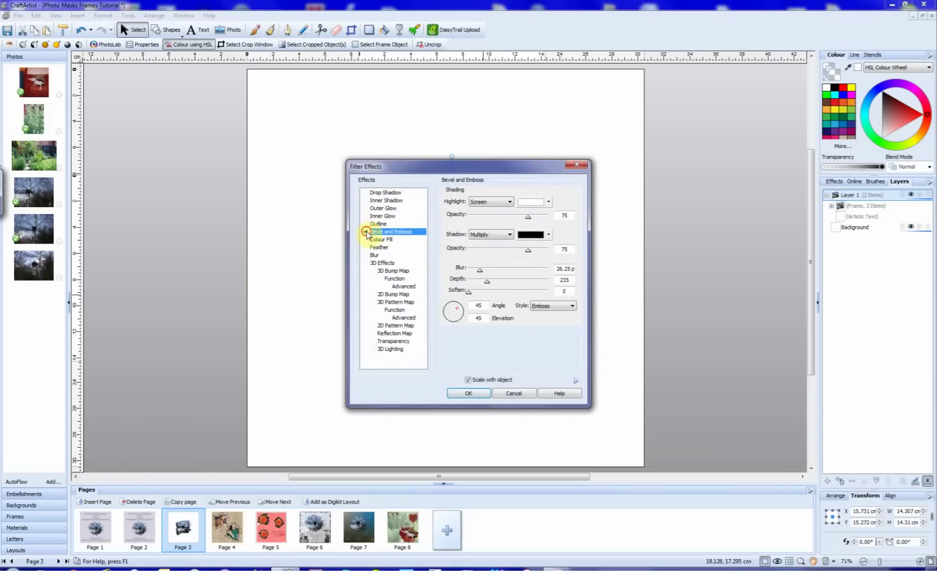
pyautogui.click(475, 393)
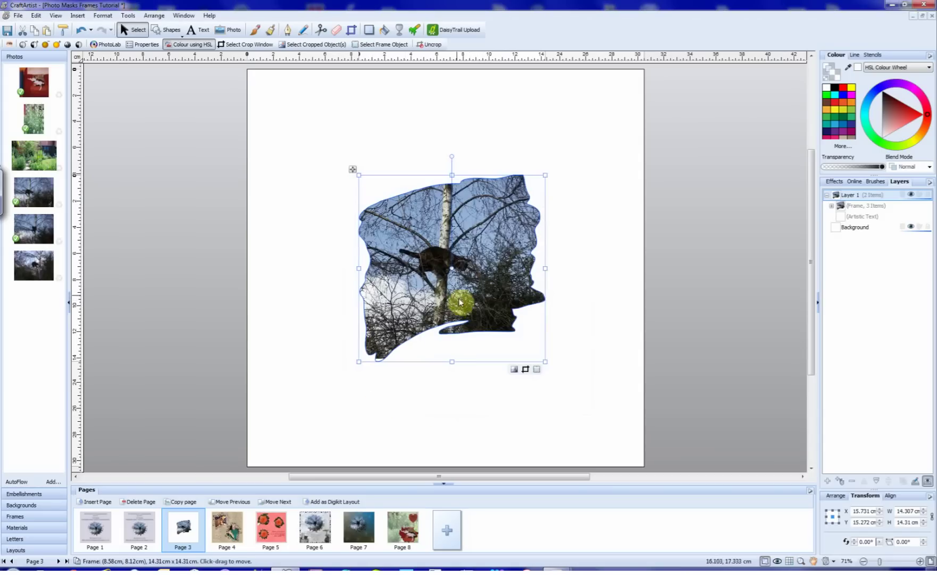
pyautogui.click(513, 373)
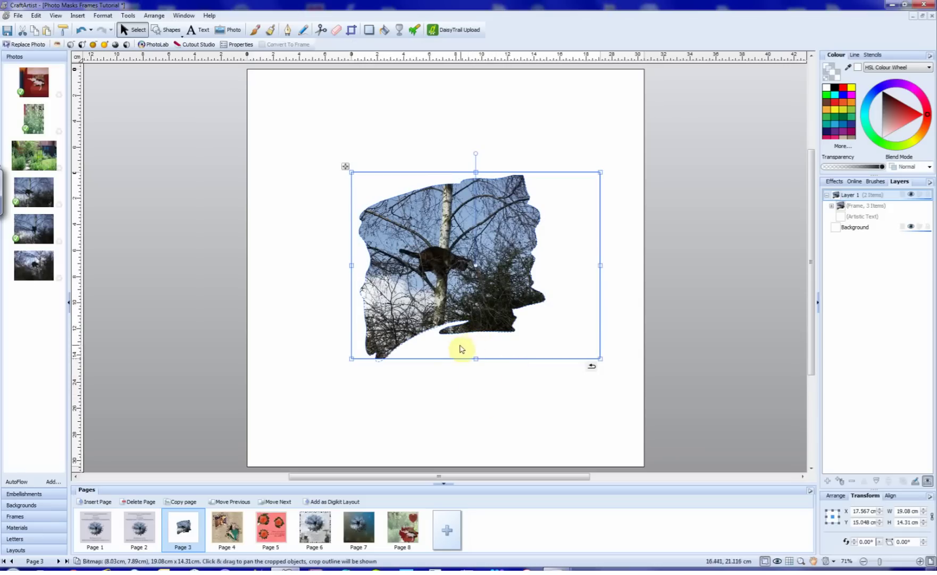
pyautogui.press('Delete')
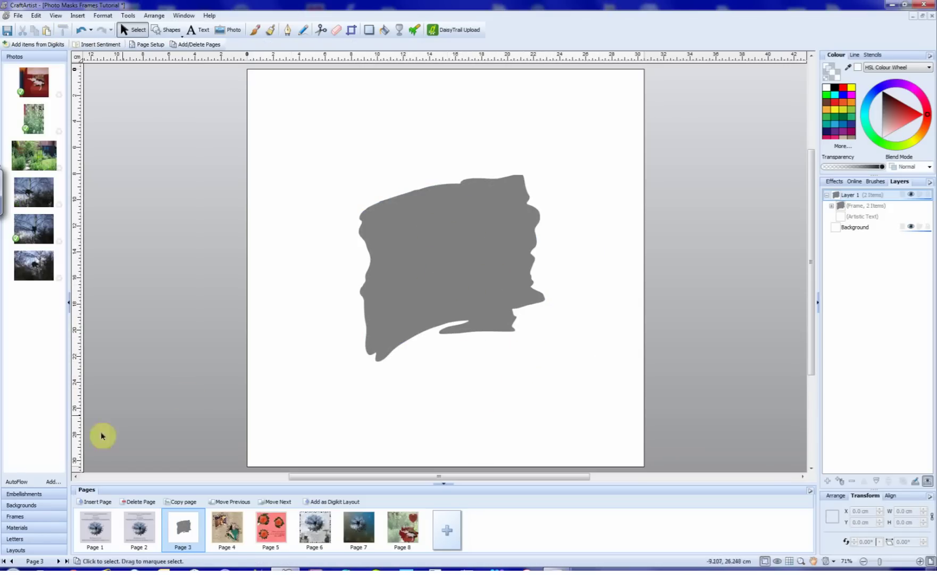
# Add the empty splat frame to the Frames gallery and delete it from the page
pyautogui.click(25, 517)
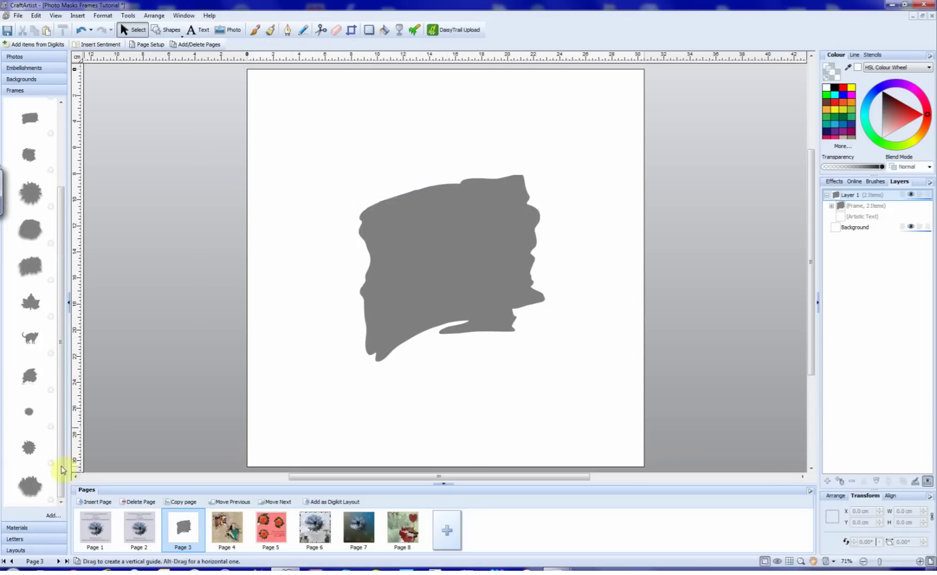
pyautogui.moveTo(492, 223); pyautogui.dragTo(24, 446)
pyautogui.click(60, 501)
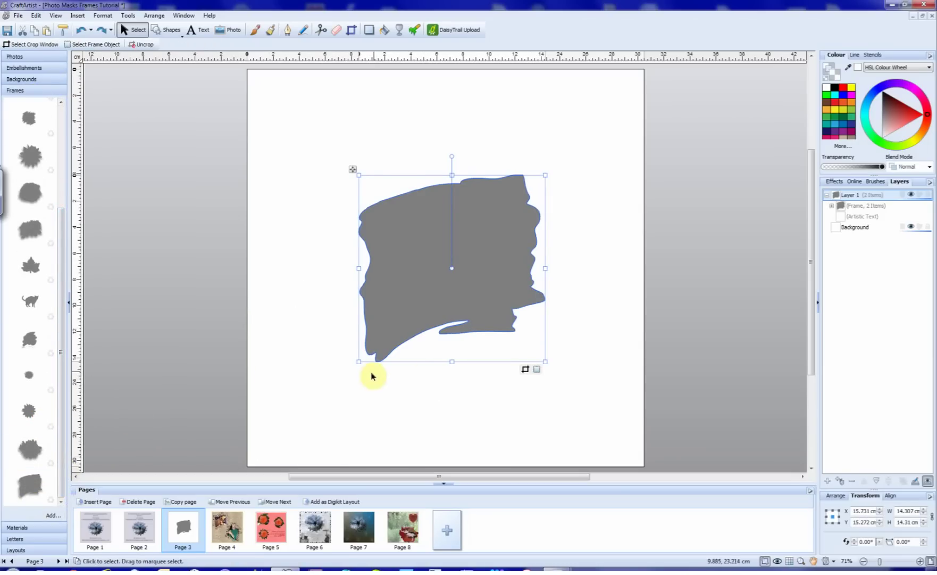
pyautogui.press('Delete')
# Test the saved splat frame with the tree photo at page centre, then delete it
pyautogui.moveTo(30, 484); pyautogui.dragTo(416, 263)
pyautogui.click(33, 58)
pyautogui.moveTo(33, 191); pyautogui.dragTo(439, 258)
pyautogui.click(579, 327)
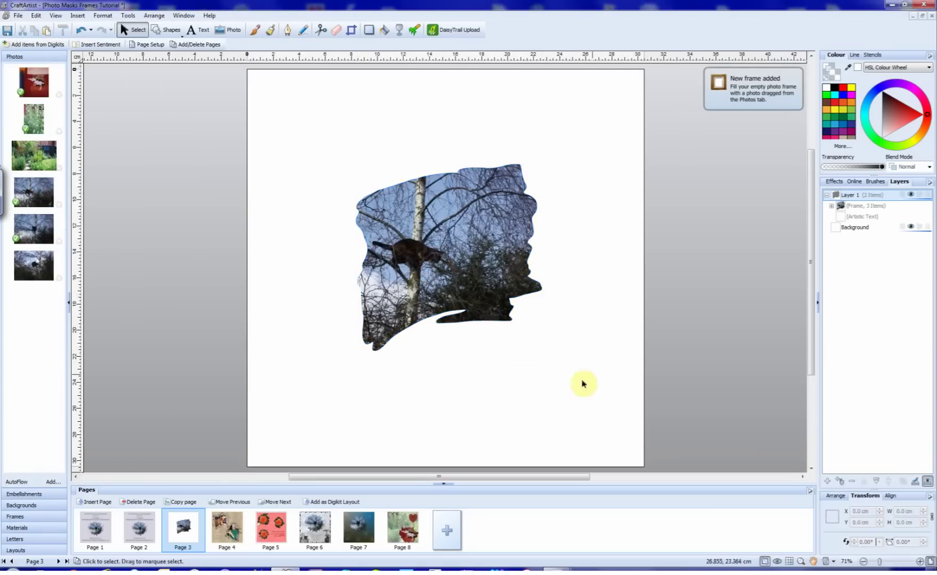
pyautogui.click(503, 290)
pyautogui.press('Delete')
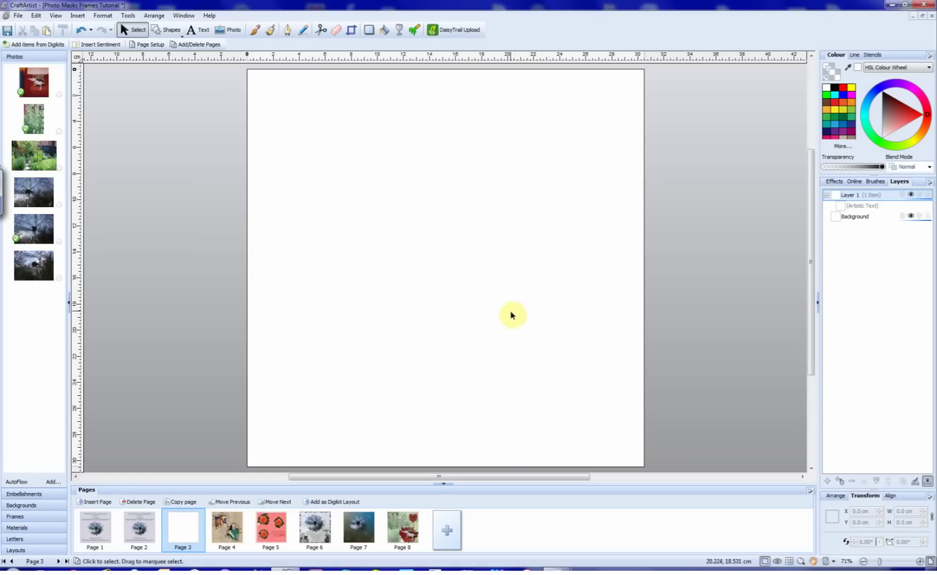
# Place a Splats stencil and draw a black-filled Quick Rectangle over it
pyautogui.click(873, 55)
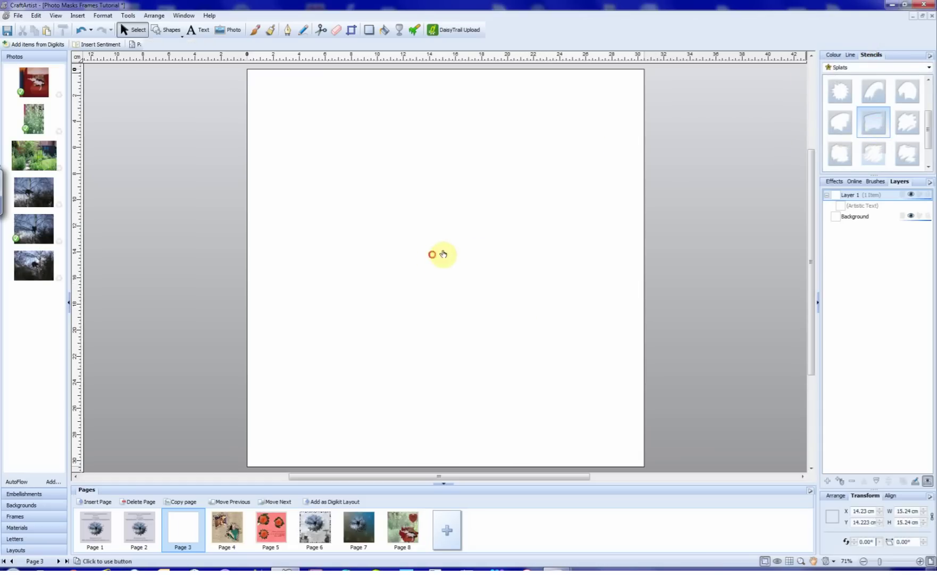
pyautogui.click(431, 258)
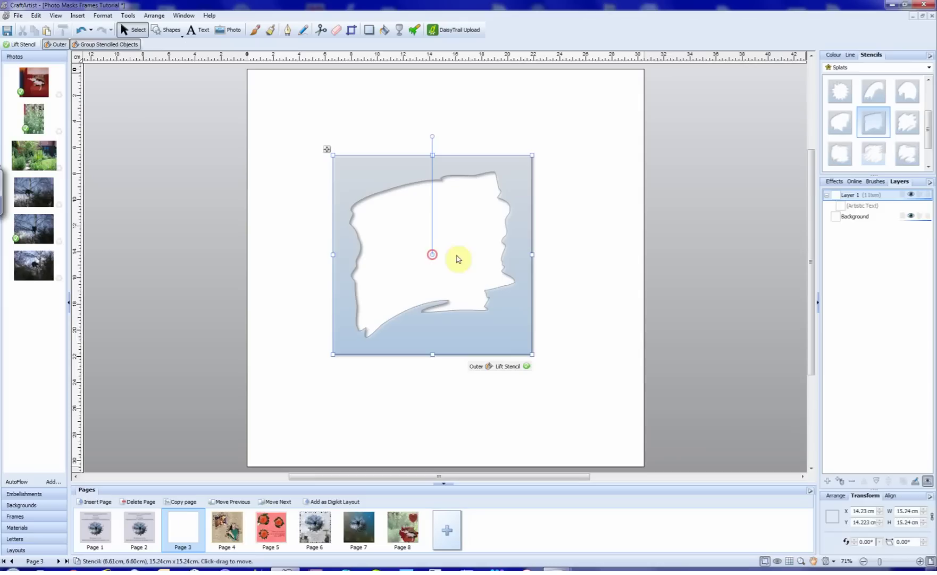
pyautogui.click(168, 31)
pyautogui.click(160, 51)
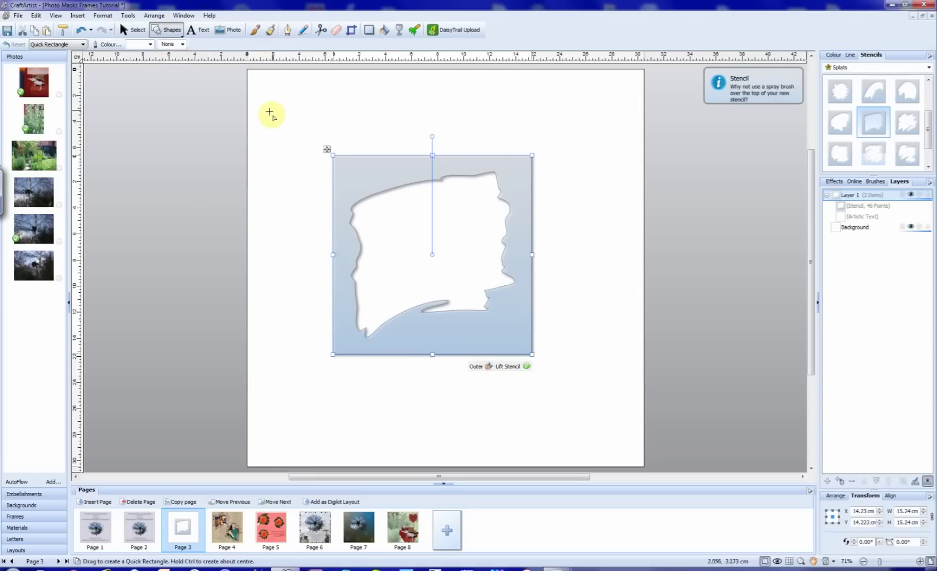
pyautogui.moveTo(268, 113); pyautogui.dragTo(604, 440)
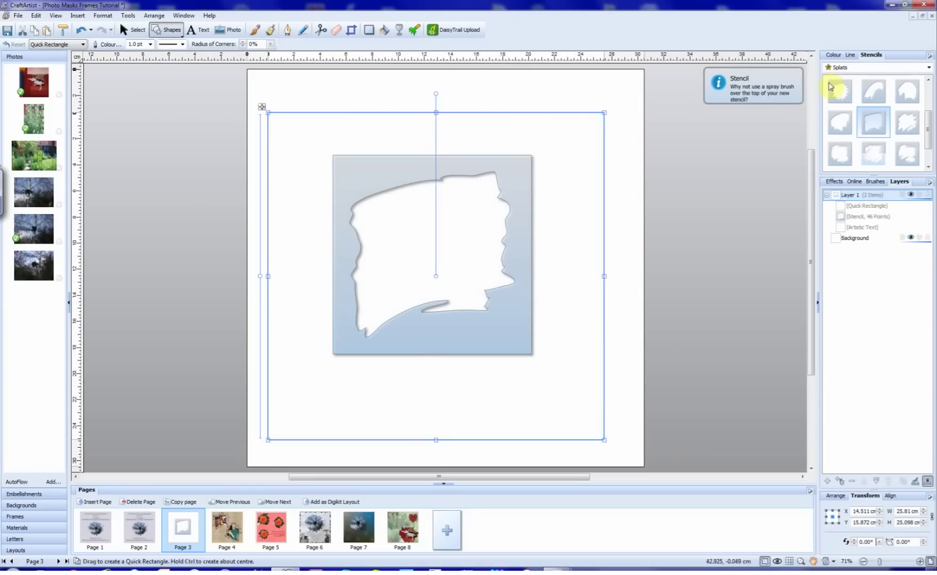
pyautogui.click(833, 55)
pyautogui.click(836, 88)
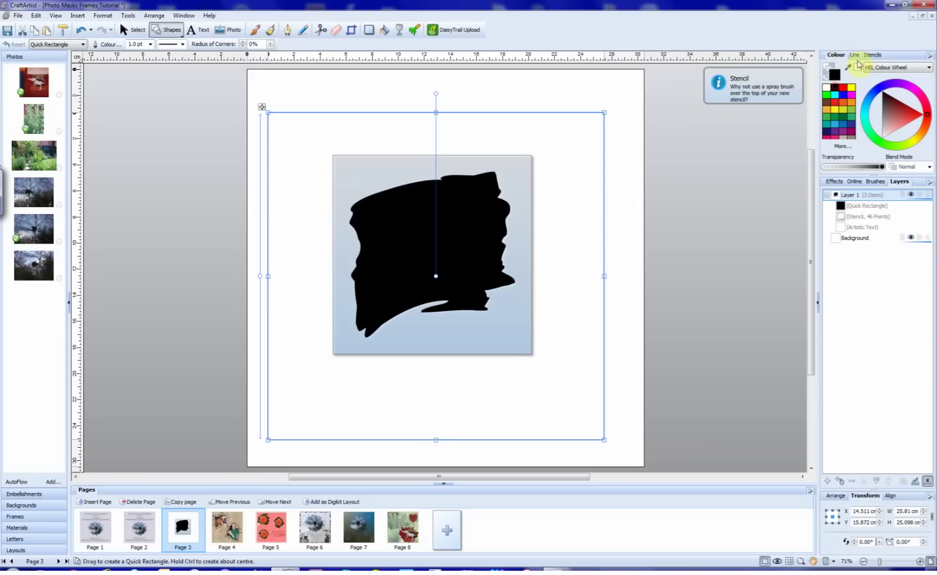
# Lift the stencil to leave a black splat shape and nudge it slightly down-right
pyautogui.click(139, 32)
pyautogui.click(507, 340)
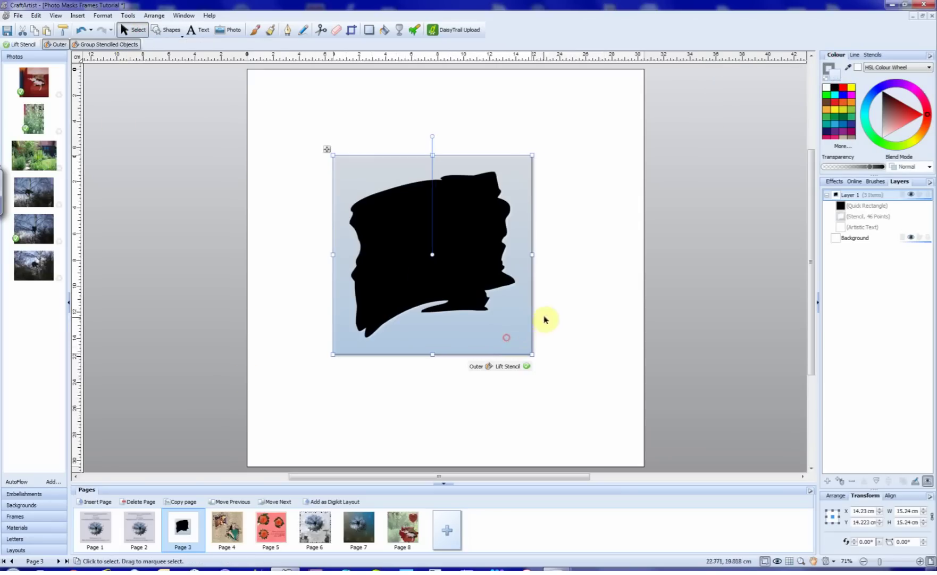
pyautogui.click(513, 368)
pyautogui.moveTo(440, 250); pyautogui.dragTo(455, 261)
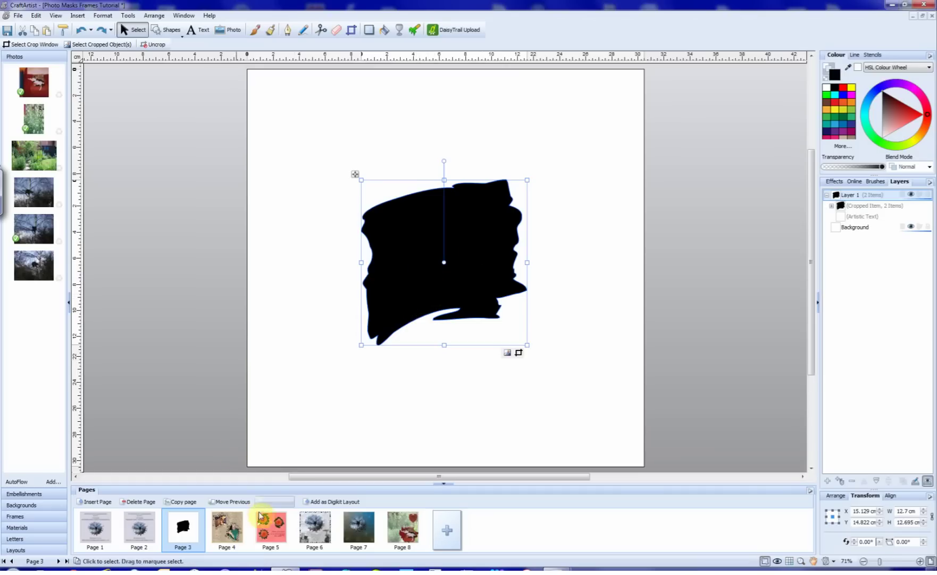
pyautogui.click(226, 527)
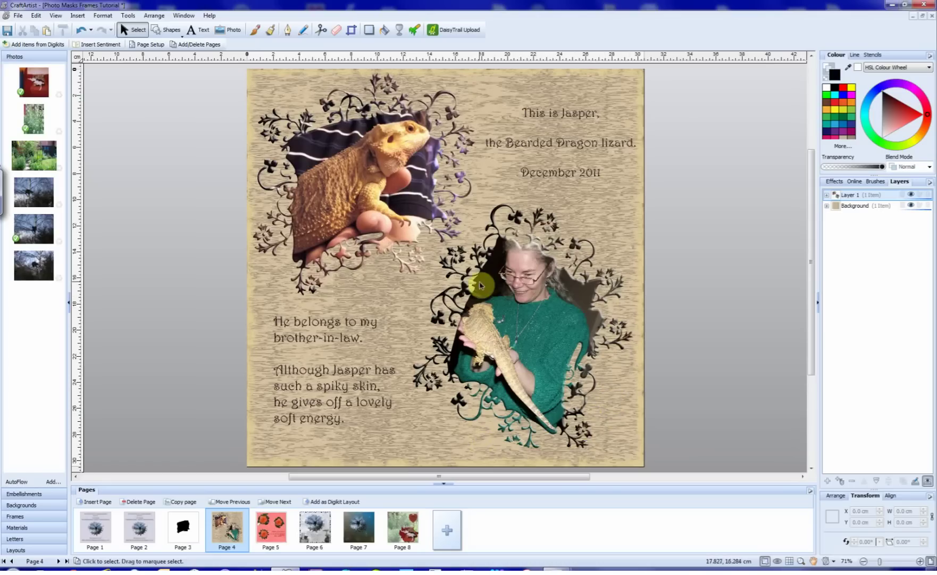
pyautogui.click(183, 529)
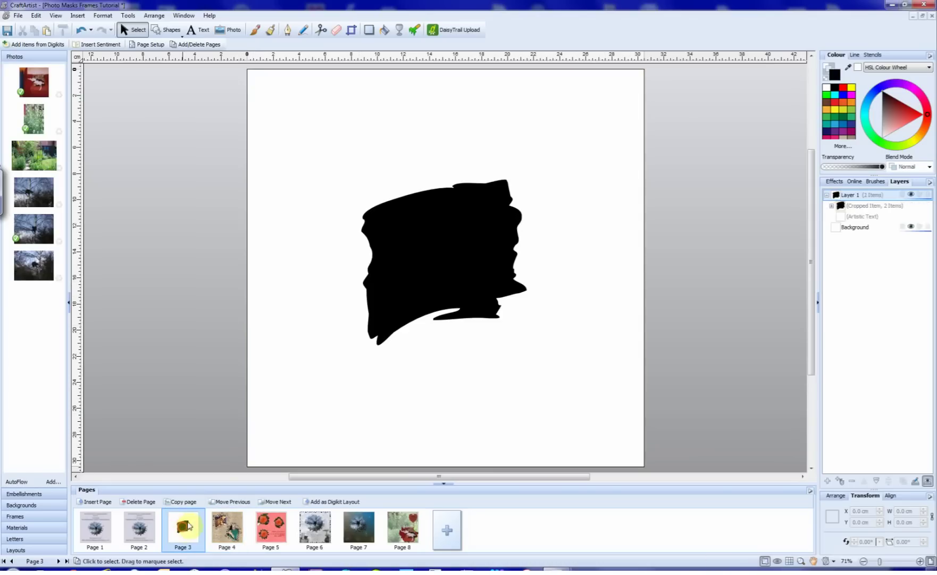
pyautogui.click(435, 255)
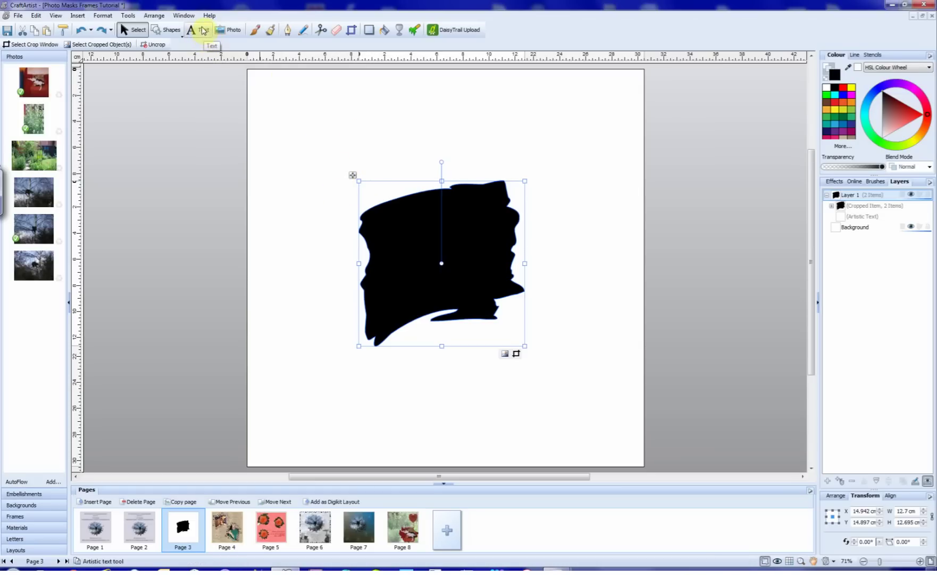
# Type the character 'a' in 36 pt Floralia as artistic text above the black shape
pyautogui.click(202, 31)
pyautogui.click(334, 158)
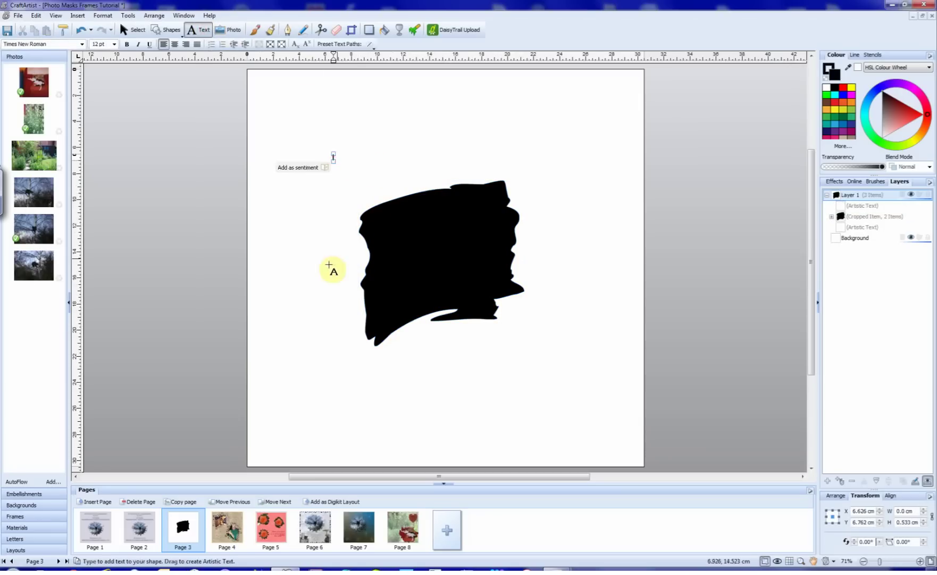
pyautogui.click(113, 44)
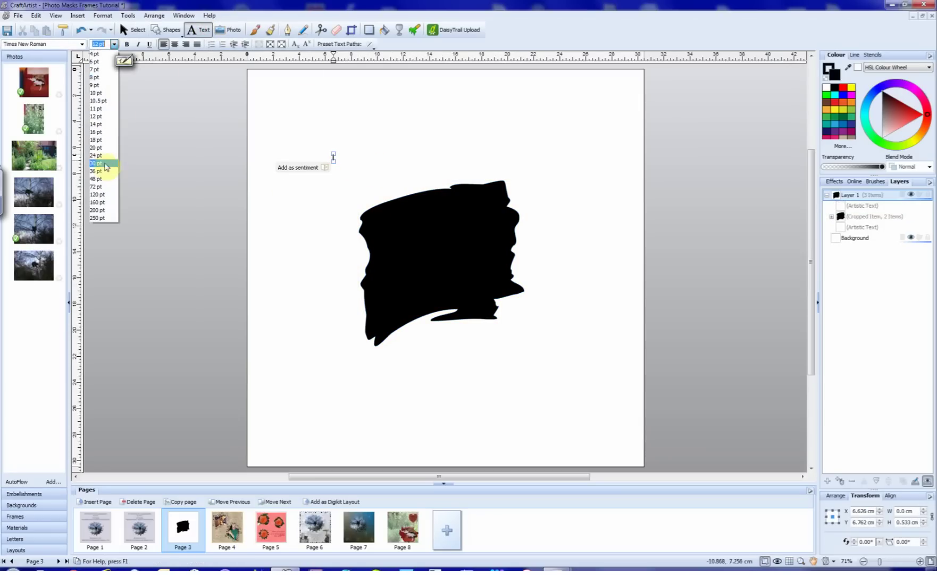
pyautogui.click(99, 171)
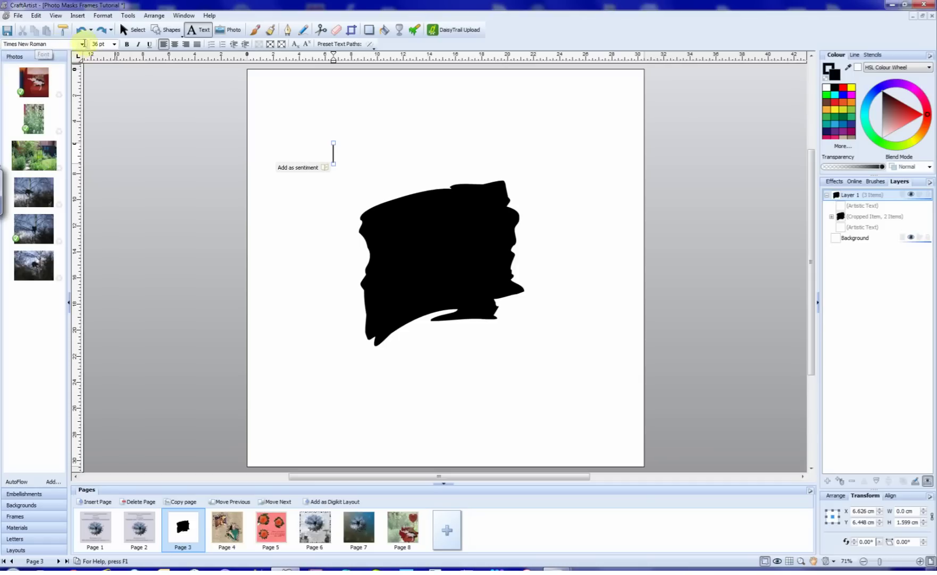
pyautogui.click(82, 44)
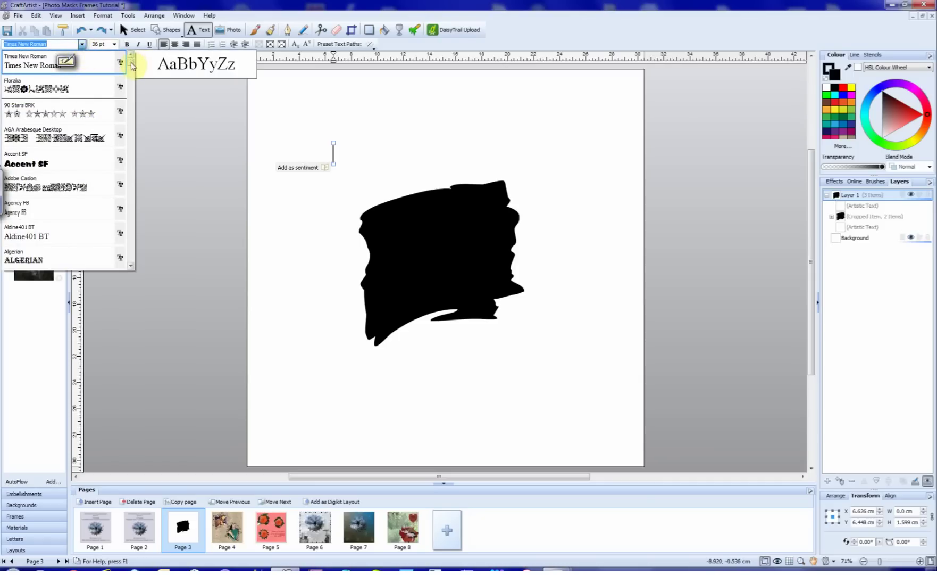
pyautogui.moveTo(132, 66); pyautogui.dragTo(132, 100)
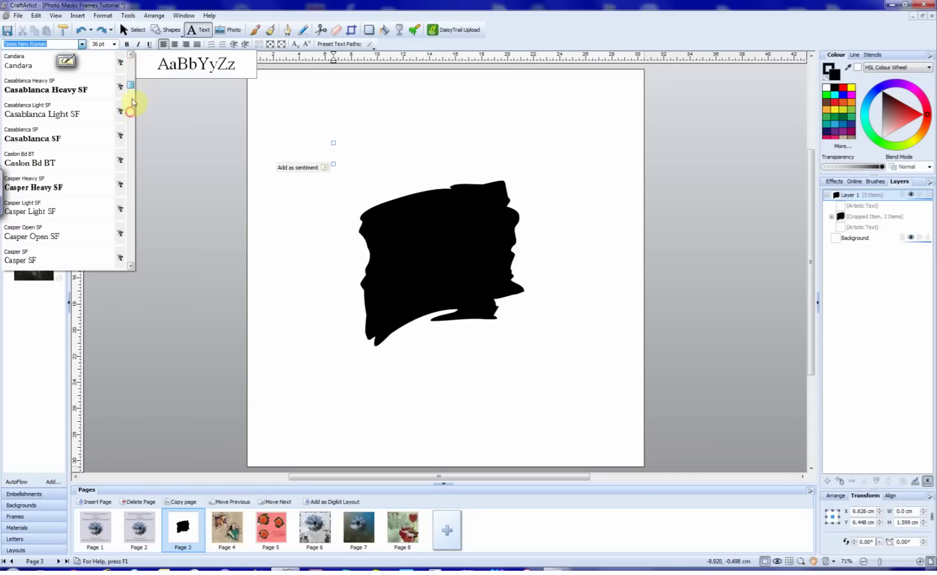
pyautogui.moveTo(132, 87); pyautogui.dragTo(132, 122)
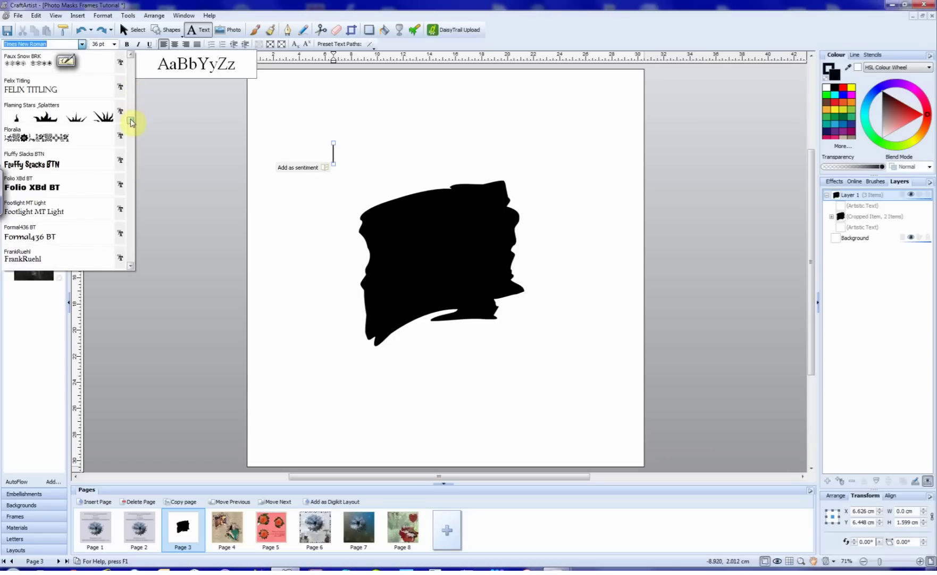
pyautogui.click(64, 139)
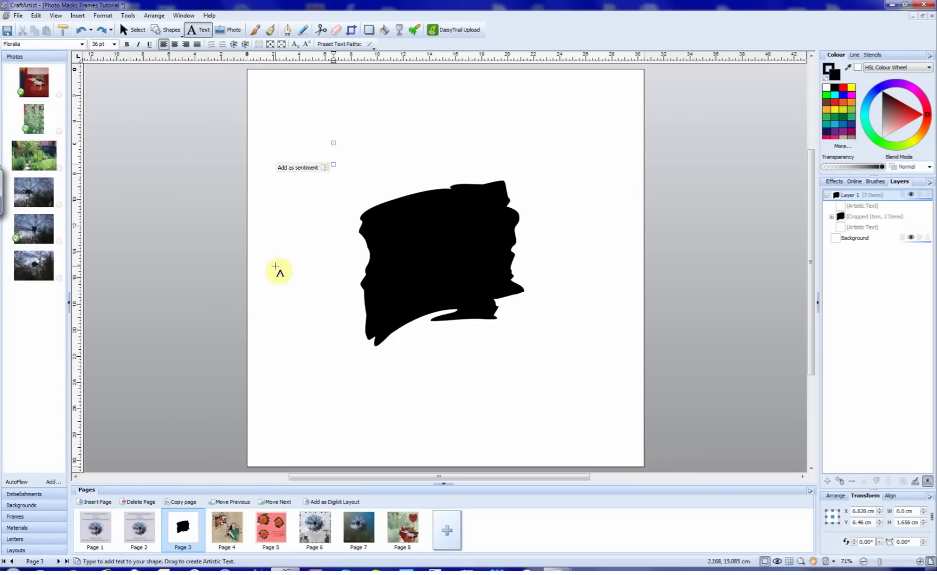
pyautogui.write('a')
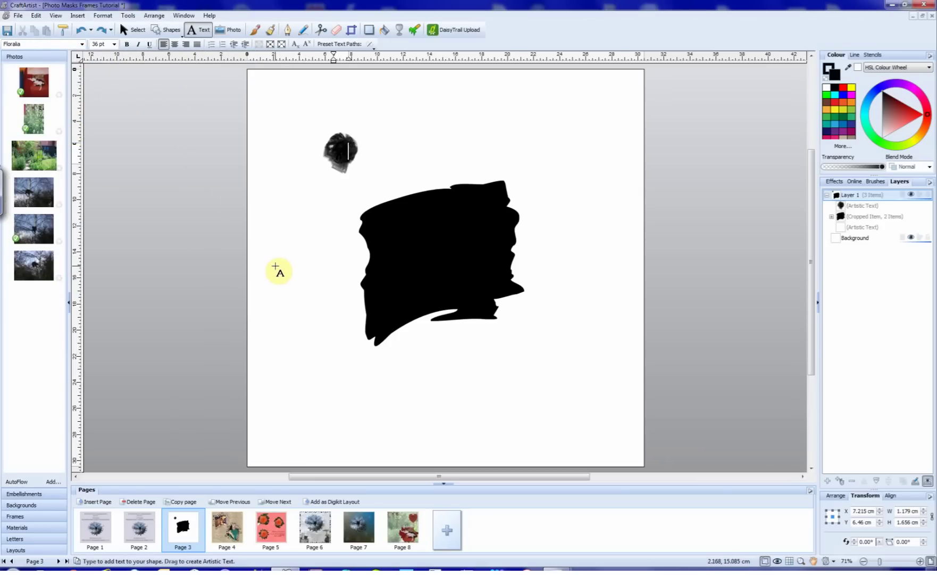
# Reduce the Floralia glyph's heavy outline width in the Line settings
pyautogui.click(358, 152)
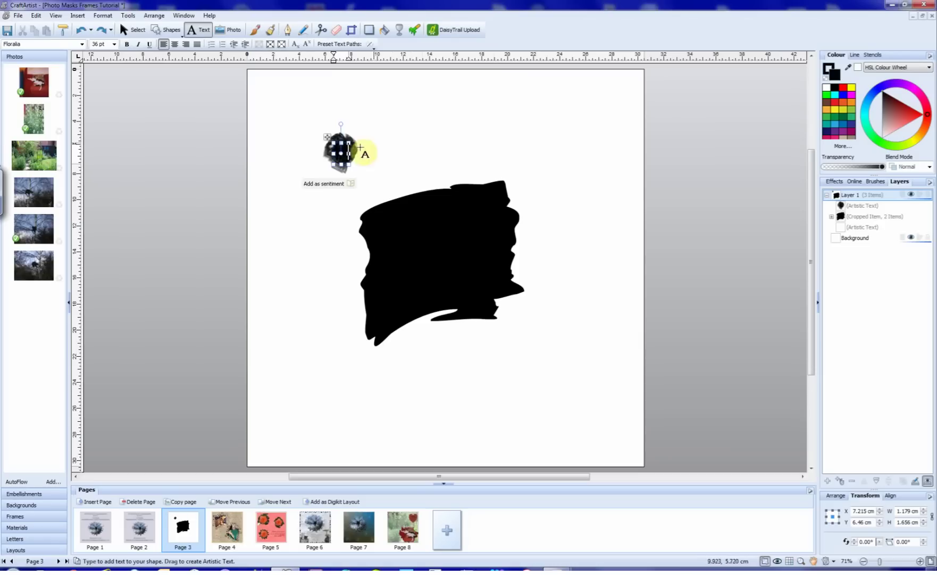
pyautogui.click(855, 55)
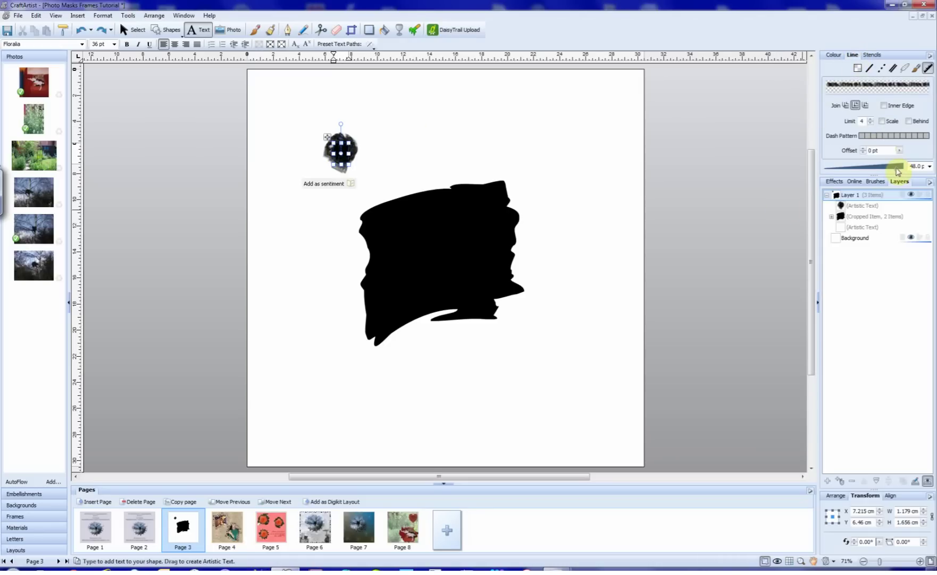
pyautogui.moveTo(897, 170); pyautogui.dragTo(833, 177)
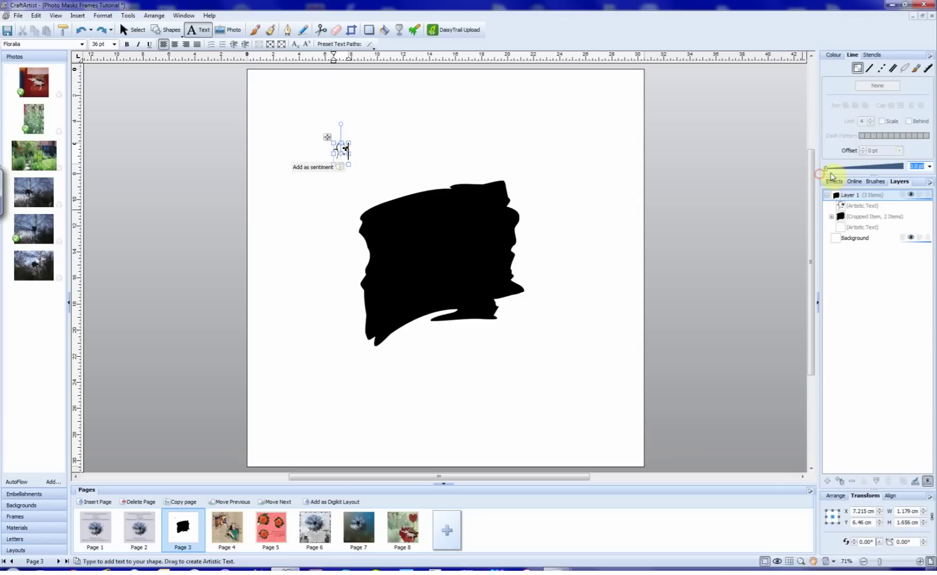
# Type a 36 pt Floralia 'a' ornament and enlarge it into the first flower
pyautogui.click(389, 130)
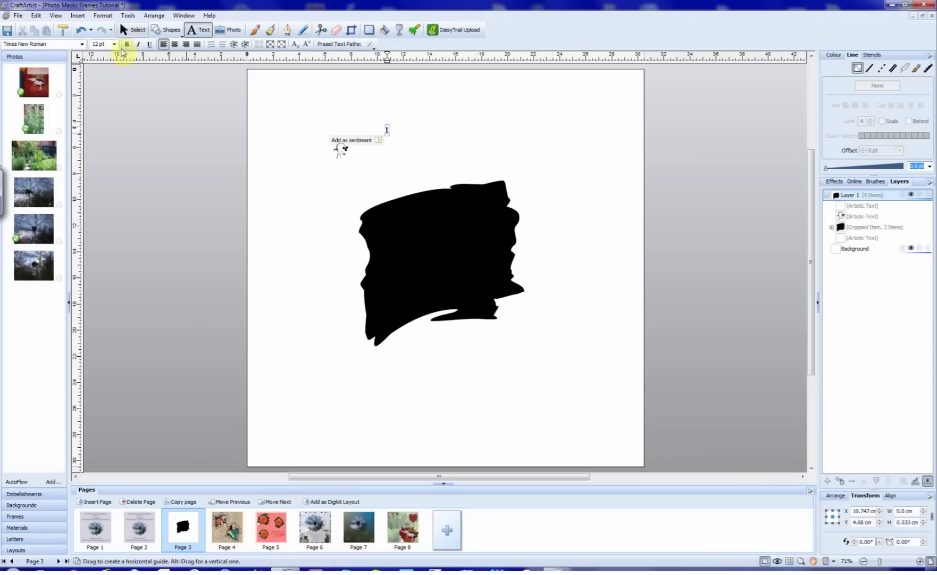
pyautogui.click(115, 44)
pyautogui.click(109, 171)
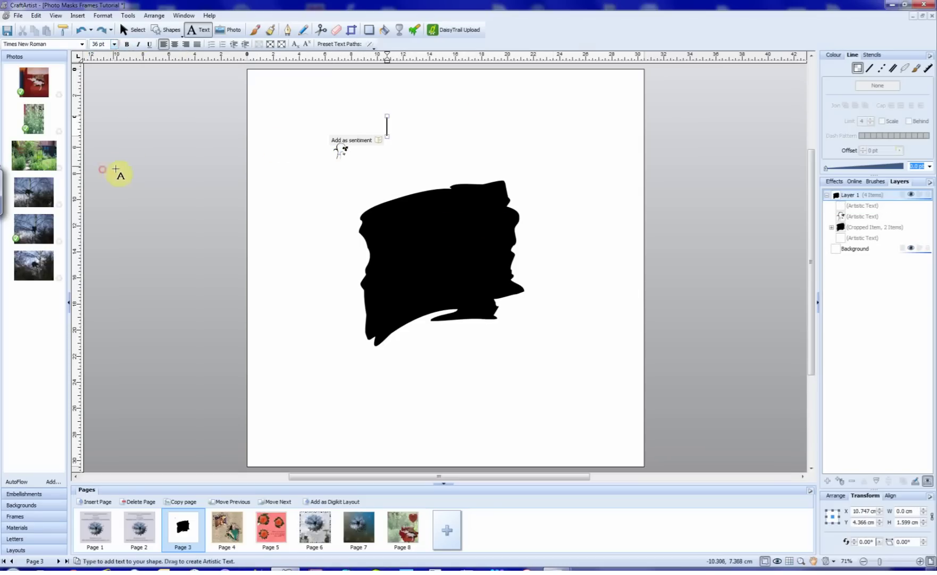
pyautogui.click(82, 45)
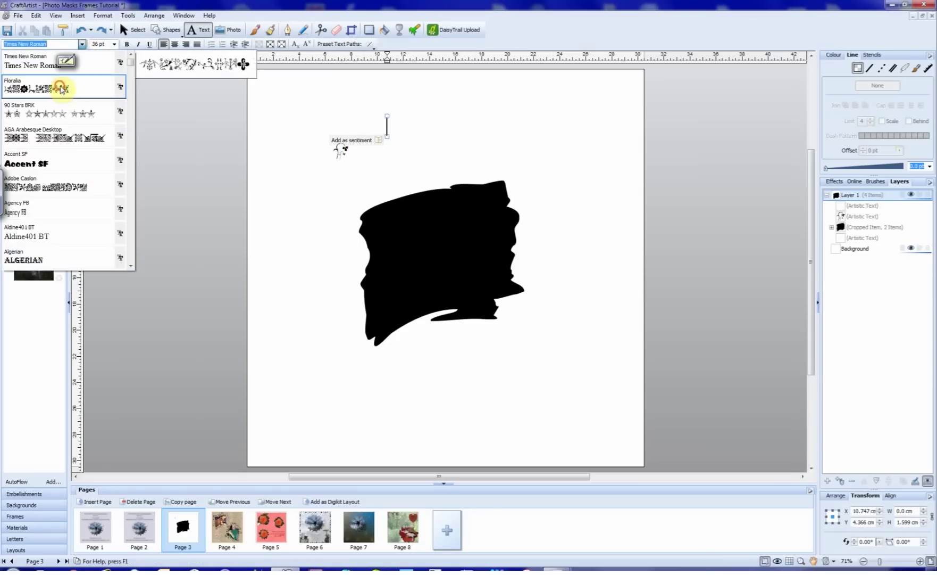
pyautogui.click(63, 88)
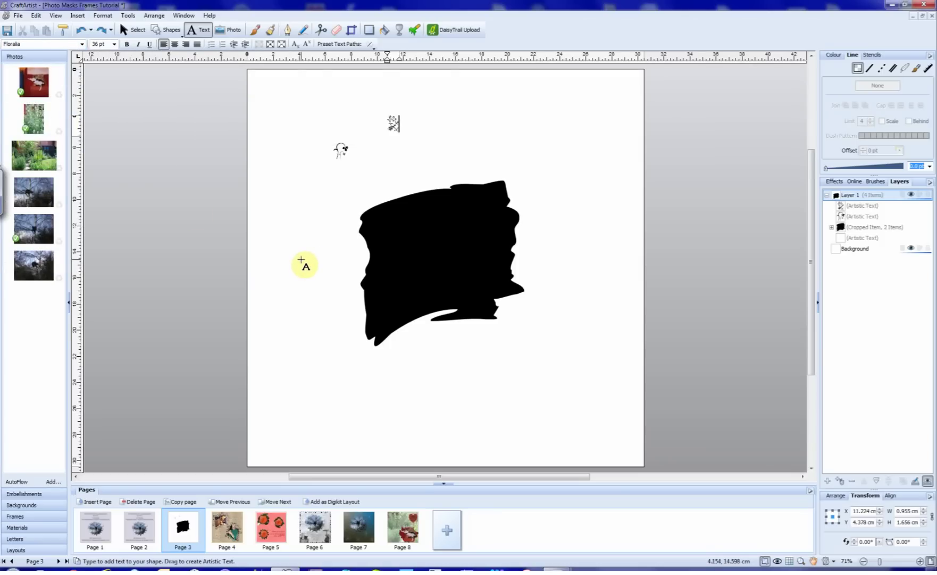
pyautogui.write('a')
pyautogui.click(134, 29)
pyautogui.moveTo(399, 136); pyautogui.dragTo(465, 202)
# Add a Floralia 'b' flourish at the left and a rotated copy lower left, with the flower on top
pyautogui.click(340, 153)
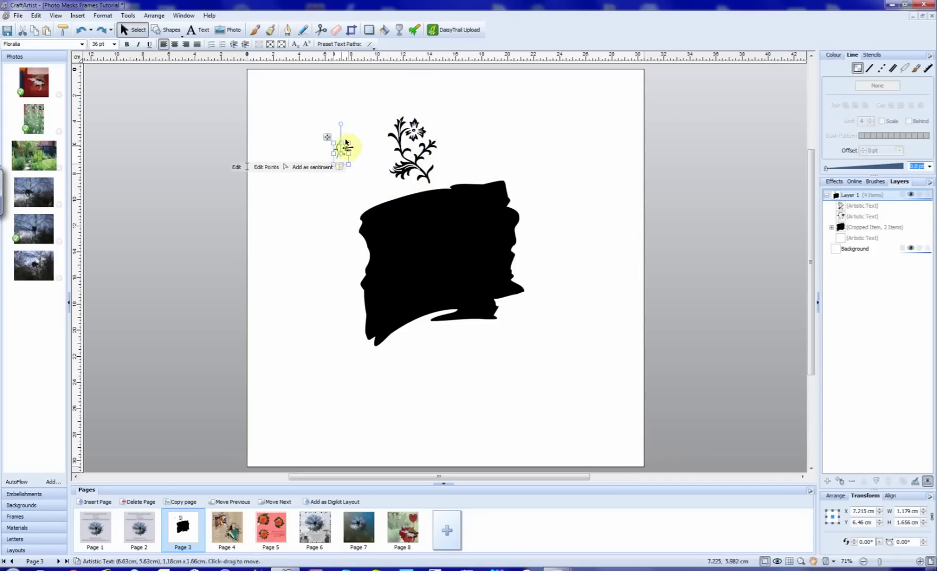
pyautogui.write('b')
pyautogui.moveTo(334, 157); pyautogui.dragTo(304, 236)
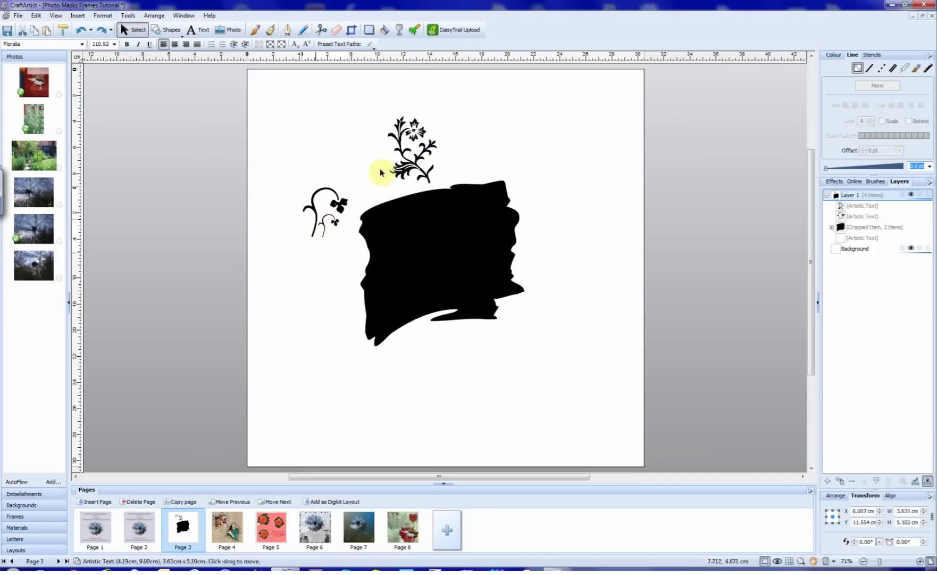
pyautogui.click(425, 167)
pyautogui.moveTo(424, 167); pyautogui.dragTo(423, 189)
pyautogui.click(325, 205)
pyautogui.moveTo(327, 170); pyautogui.dragTo(337, 212)
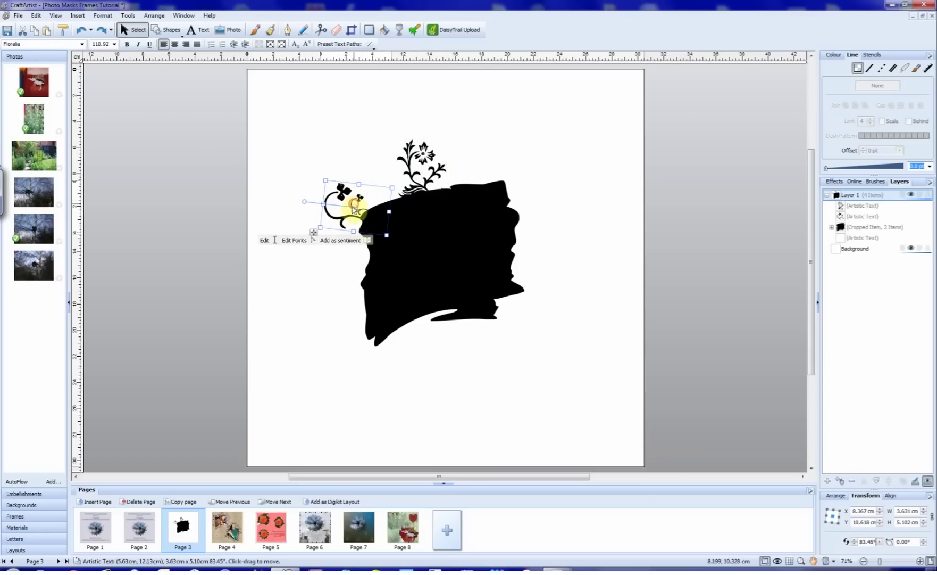
pyautogui.moveTo(349, 223); pyautogui.dragTo(345, 293)
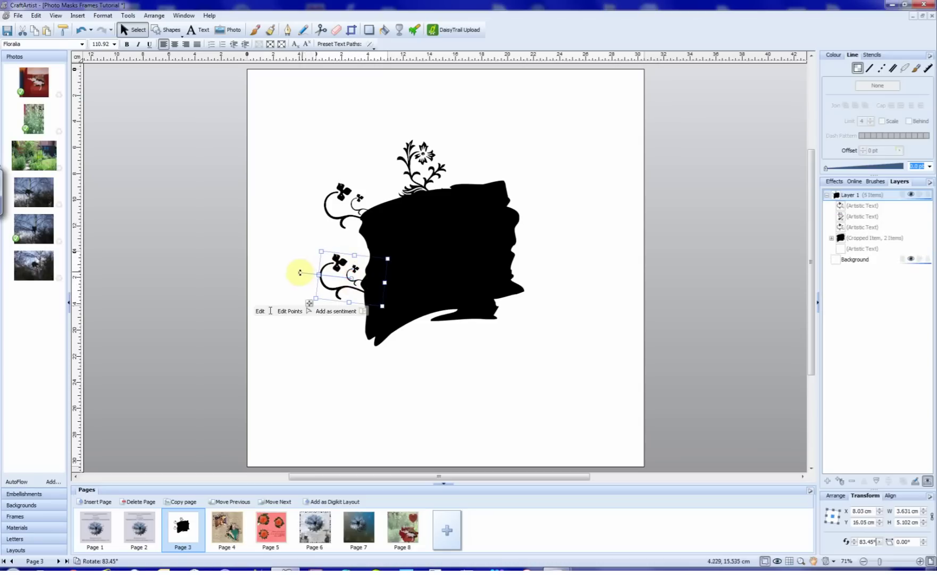
pyautogui.moveTo(300, 271); pyautogui.dragTo(424, 345)
# Copy the flower to the right and rotate it along the splat's right edge
pyautogui.click(415, 178)
pyautogui.moveTo(415, 178); pyautogui.dragTo(495, 182)
pyautogui.moveTo(501, 121); pyautogui.dragTo(539, 240)
pyautogui.click(517, 157)
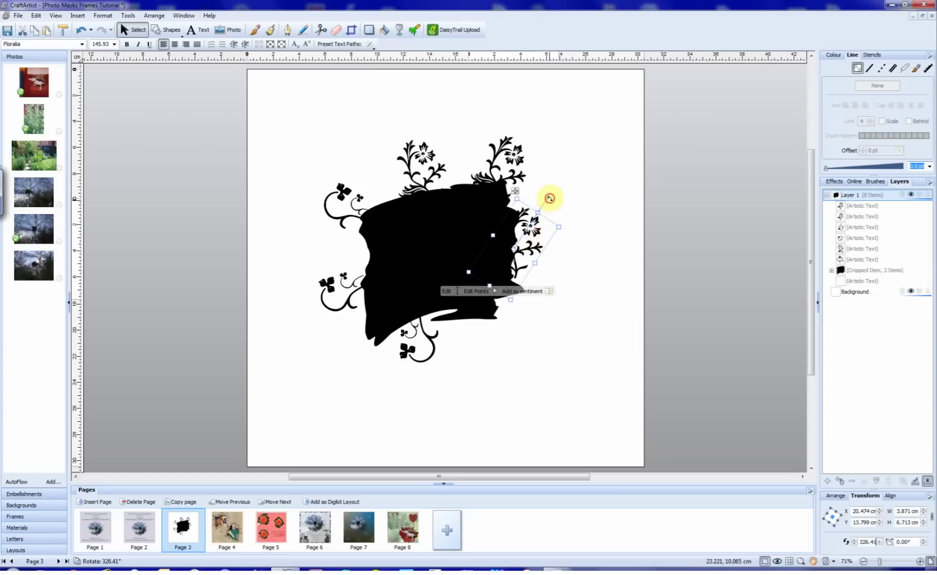
pyautogui.moveTo(549, 198); pyautogui.dragTo(567, 298)
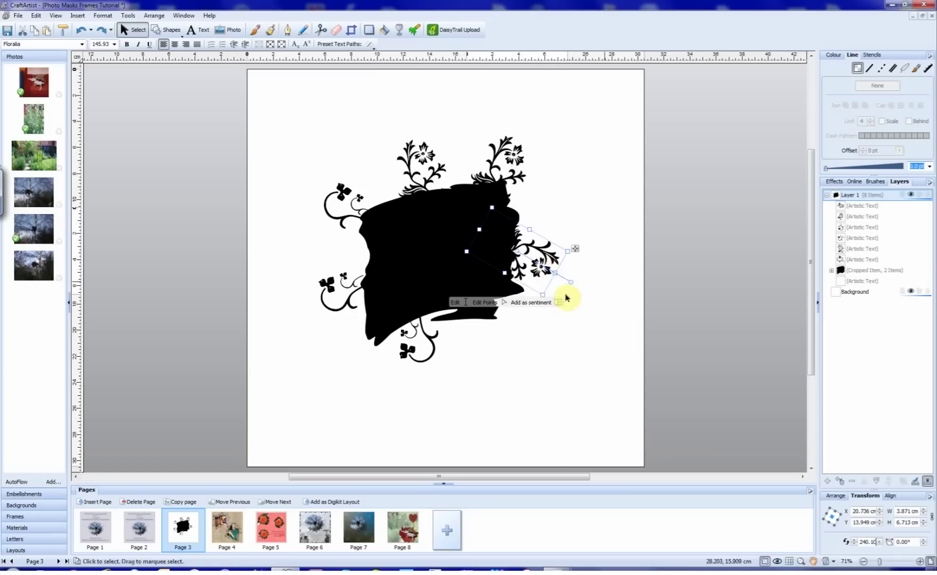
# Group the black splat with all its Floralia ornaments
pyautogui.click(866, 562)
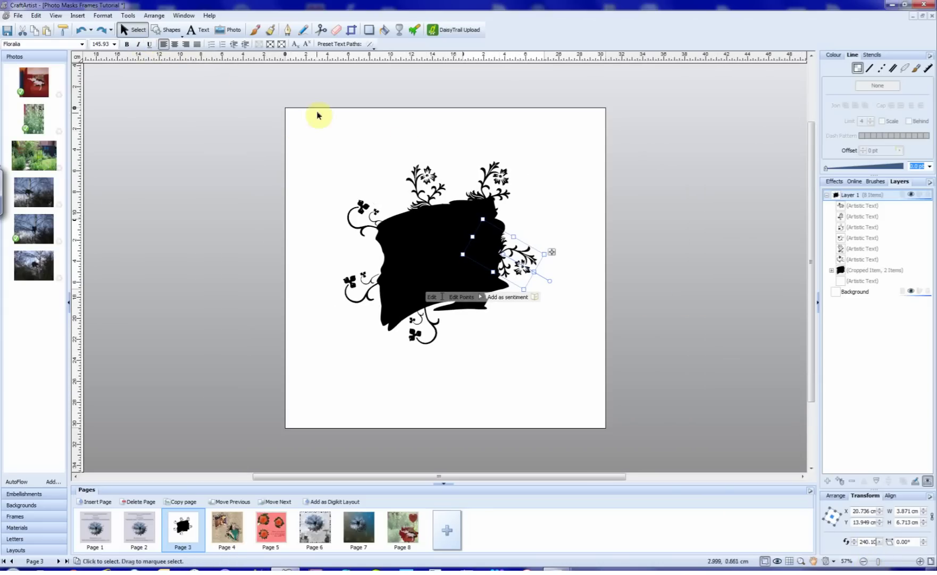
pyautogui.moveTo(294, 112); pyautogui.dragTo(648, 379)
pyautogui.click(471, 360)
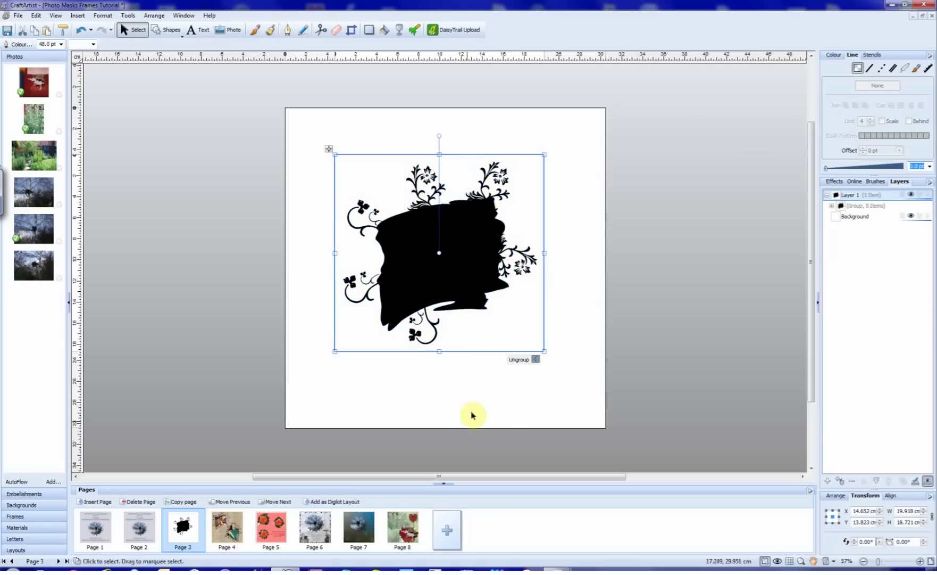
pyautogui.click(451, 284)
pyautogui.moveTo(449, 286); pyautogui.dragTo(450, 293)
pyautogui.click(482, 399)
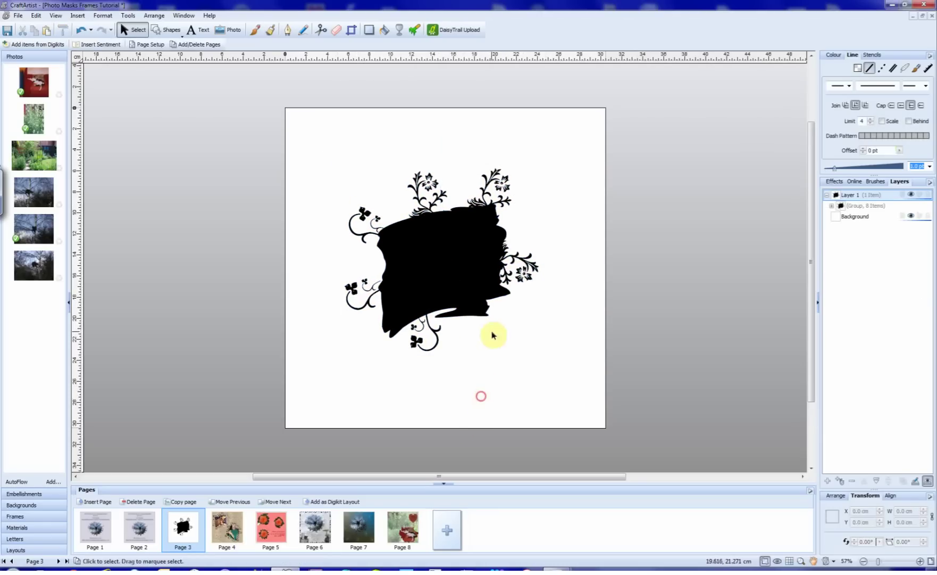
pyautogui.click(426, 255)
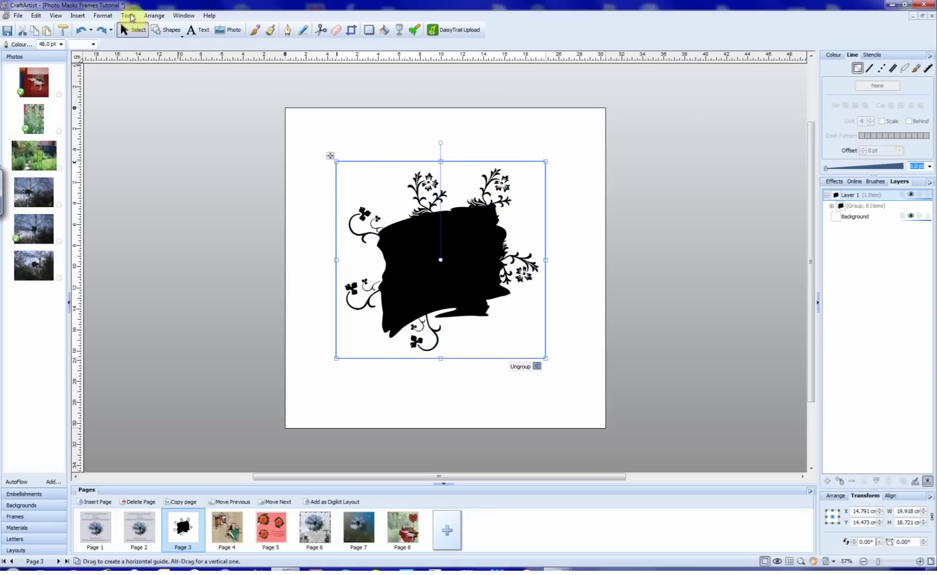
# Convert the ornamented group to a bitmap with Tools > Convert to Bitmap
pyautogui.click(129, 16)
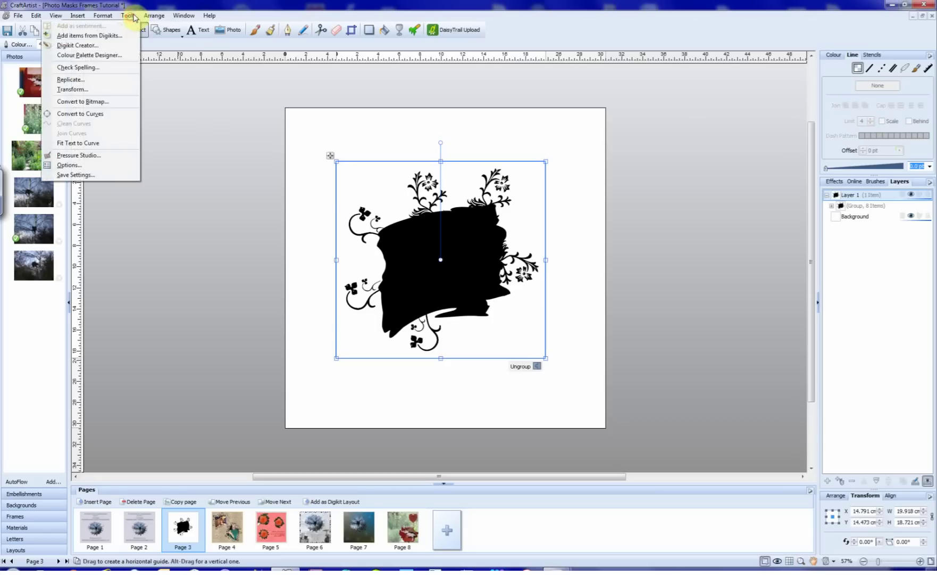
pyautogui.click(96, 105)
pyautogui.click(460, 334)
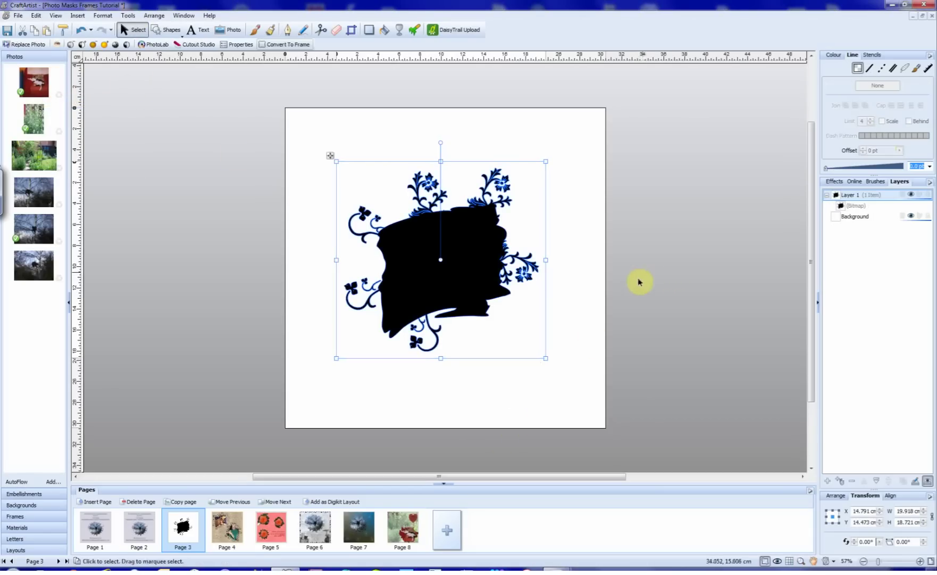
pyautogui.moveTo(461, 288); pyautogui.dragTo(459, 291)
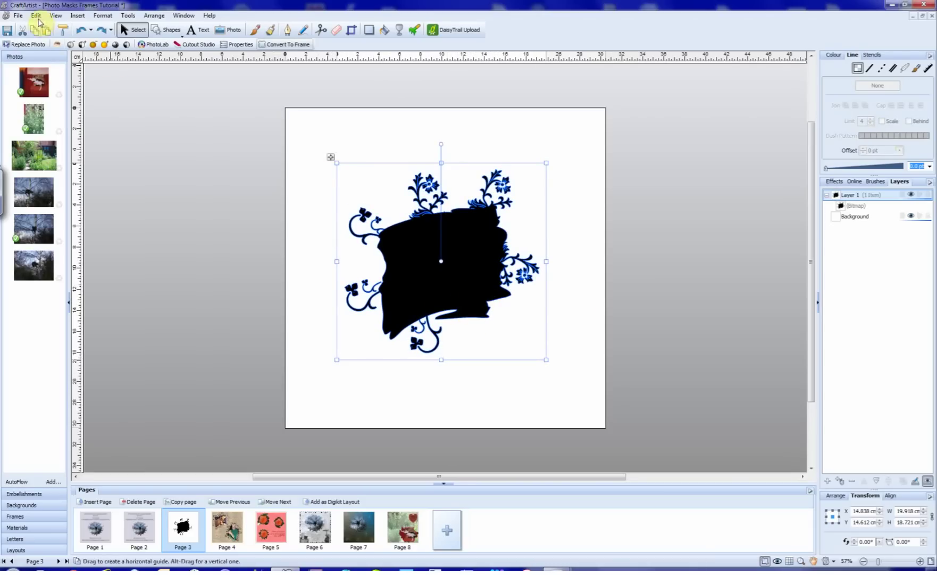
# Paste Special the bitmap as a Serif Transparent Bitmap and delete the extra copy
pyautogui.click(36, 16)
pyautogui.click(39, 80)
pyautogui.click(458, 279)
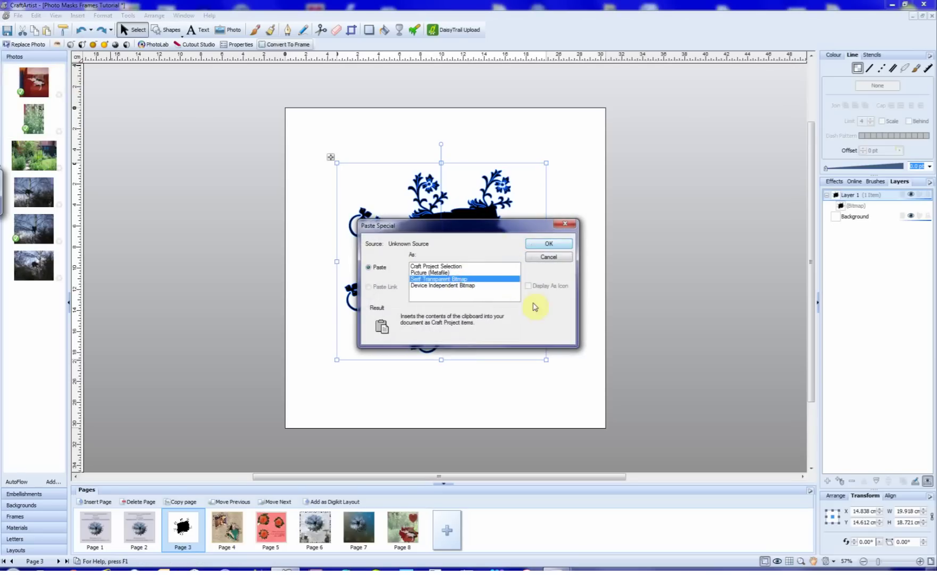
pyautogui.click(550, 243)
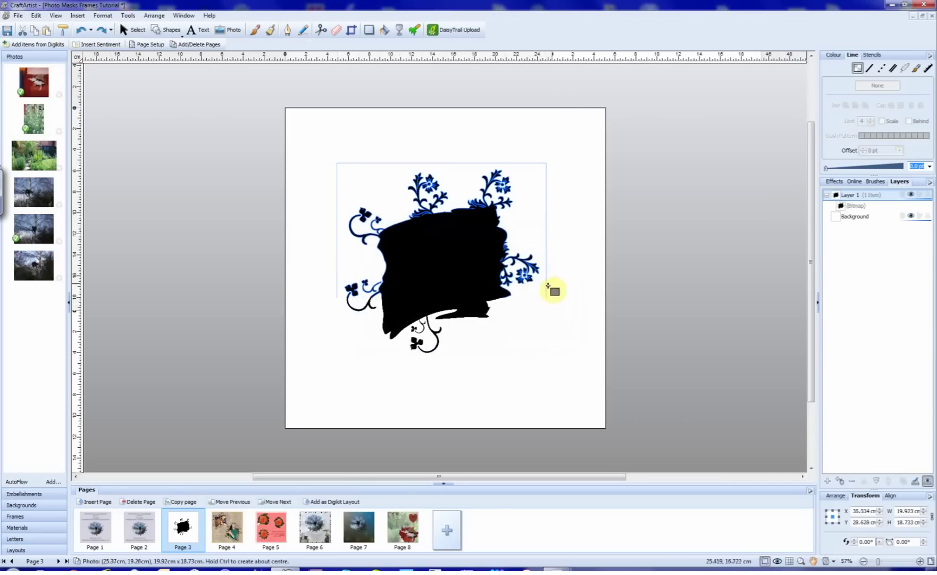
pyautogui.moveTo(313, 141); pyautogui.dragTo(543, 306)
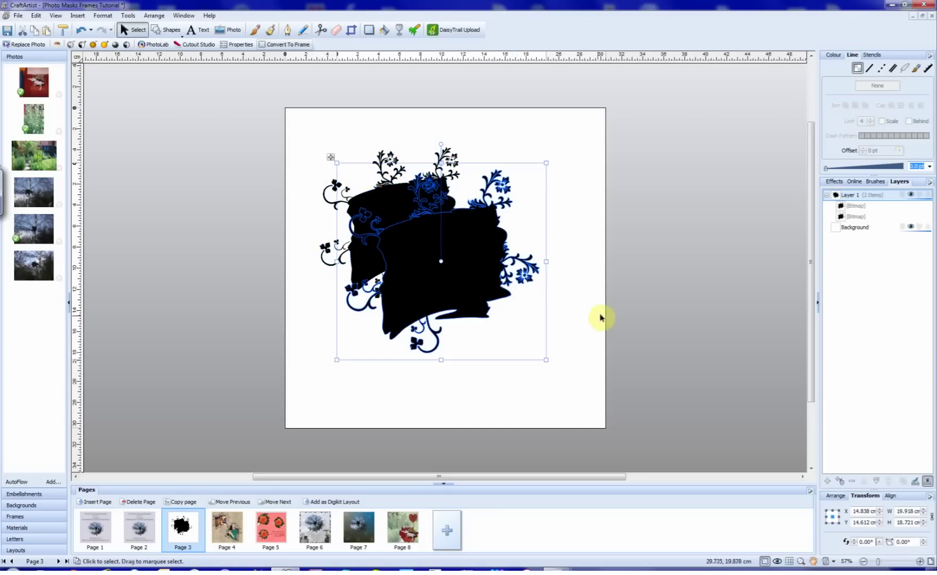
pyautogui.press('Delete')
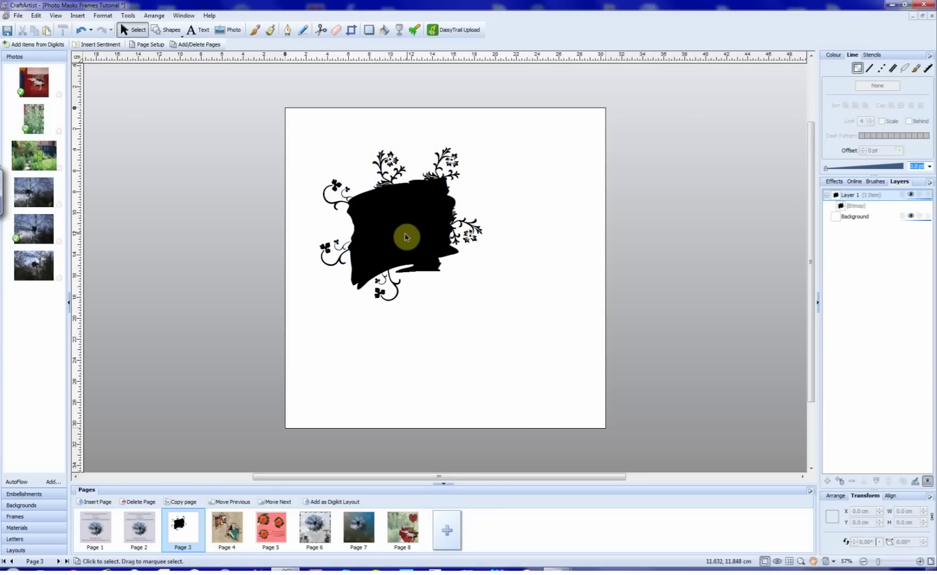
pyautogui.moveTo(404, 236); pyautogui.dragTo(471, 269)
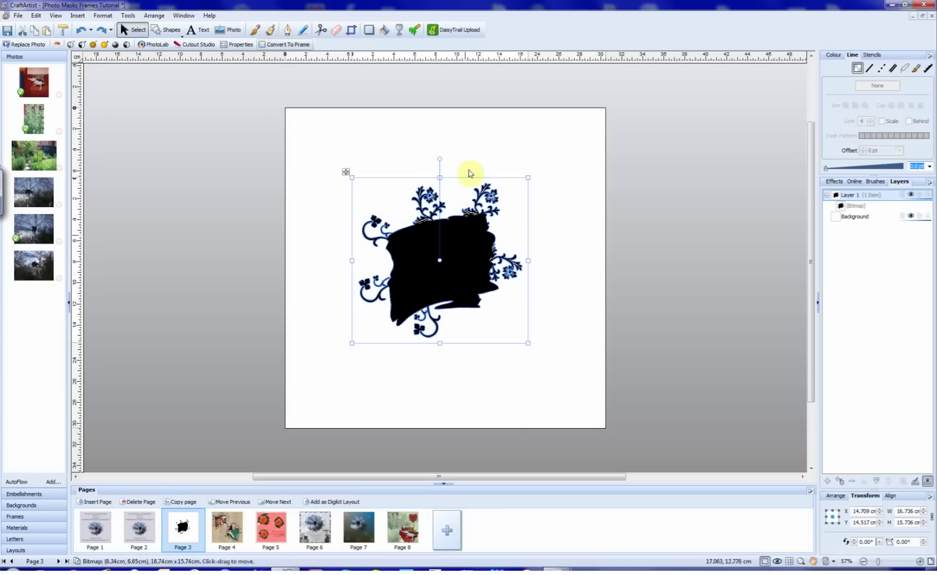
# Convert the ornamented splat bitmap into a photo frame
pyautogui.click(286, 45)
pyautogui.click(496, 377)
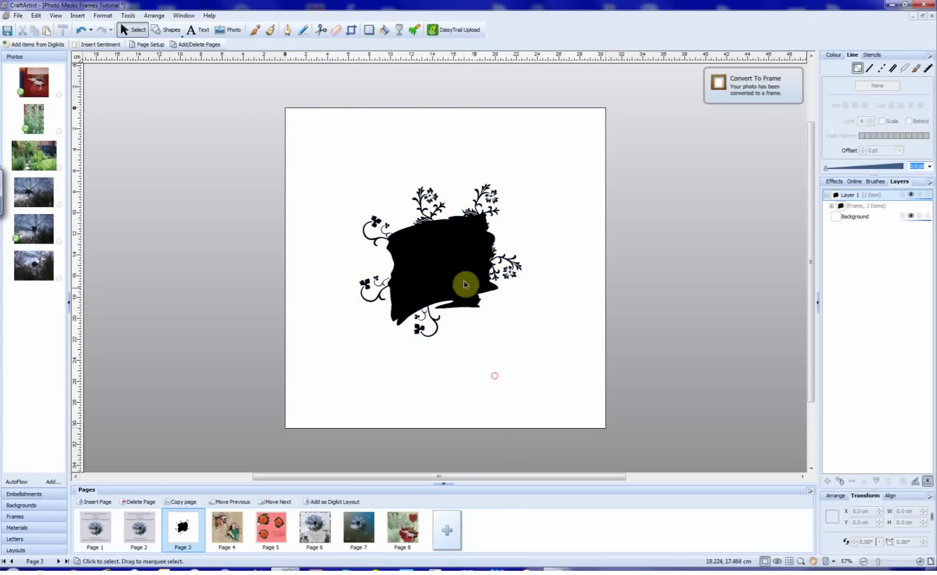
pyautogui.click(457, 272)
pyautogui.moveTo(441, 272); pyautogui.dragTo(436, 265)
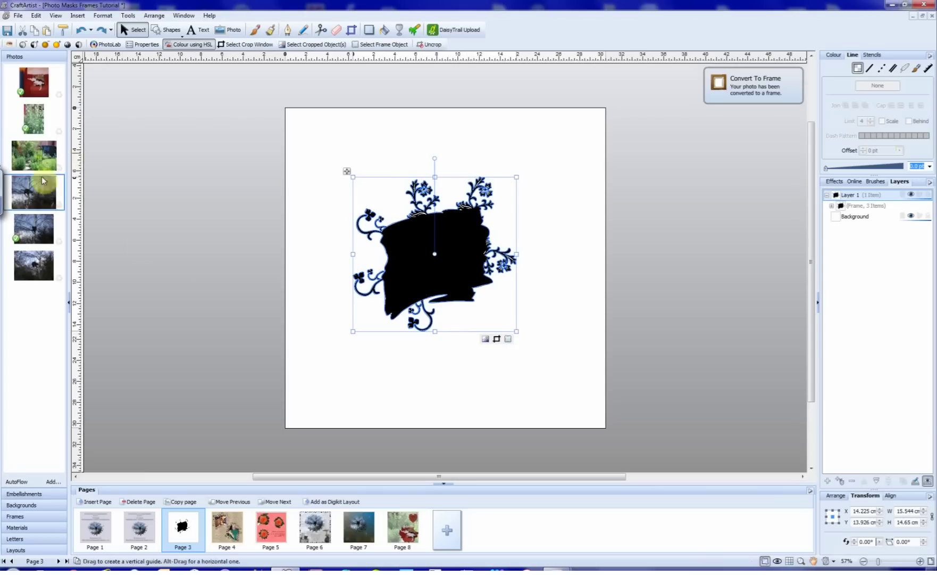
# Fill the frame with the tree photo and shift it slightly right inside
pyautogui.moveTo(34, 198); pyautogui.dragTo(460, 254)
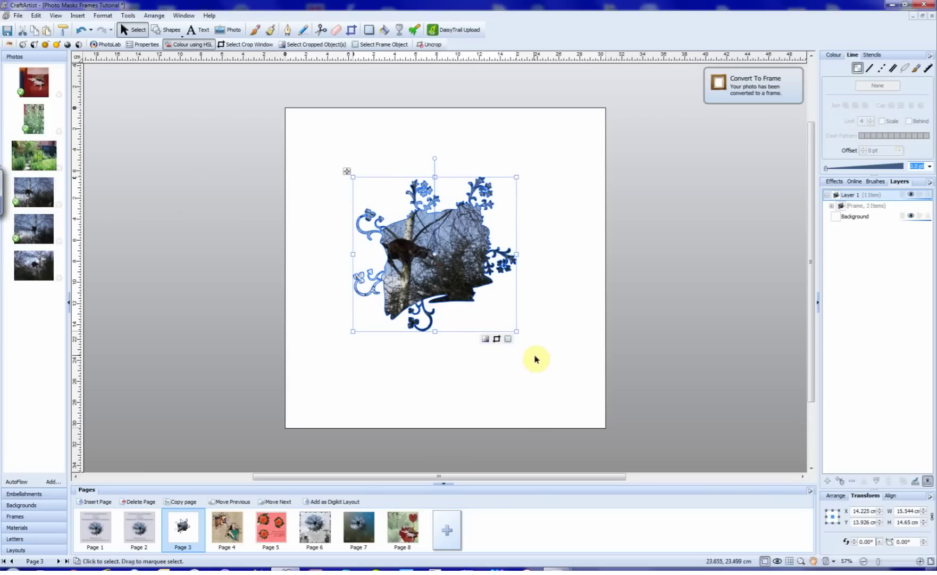
pyautogui.click(485, 339)
pyautogui.moveTo(448, 273); pyautogui.dragTo(468, 275)
pyautogui.click(500, 364)
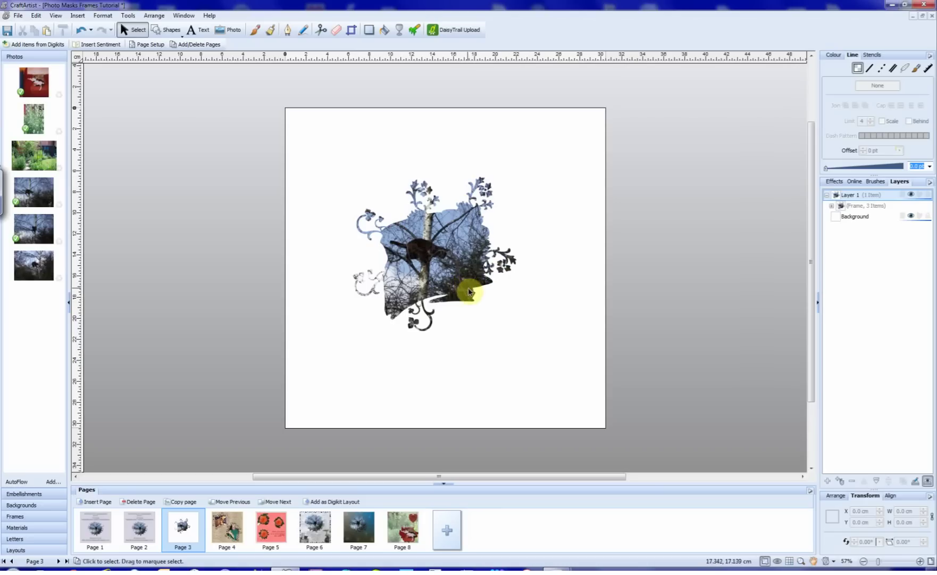
# Delete the ornamented splat photo frame from Page 3
pyautogui.click(445, 278)
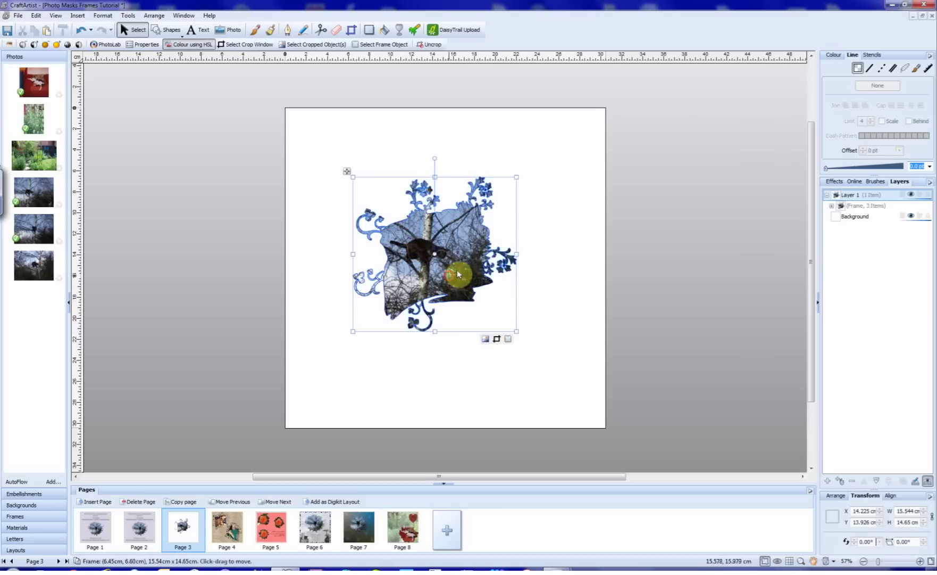
pyautogui.press('Delete')
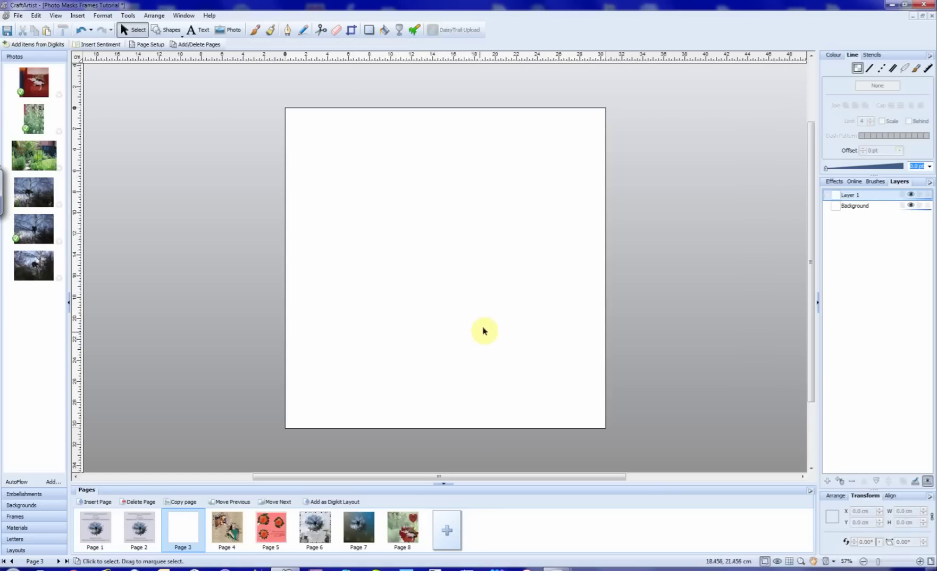
pyautogui.click(269, 531)
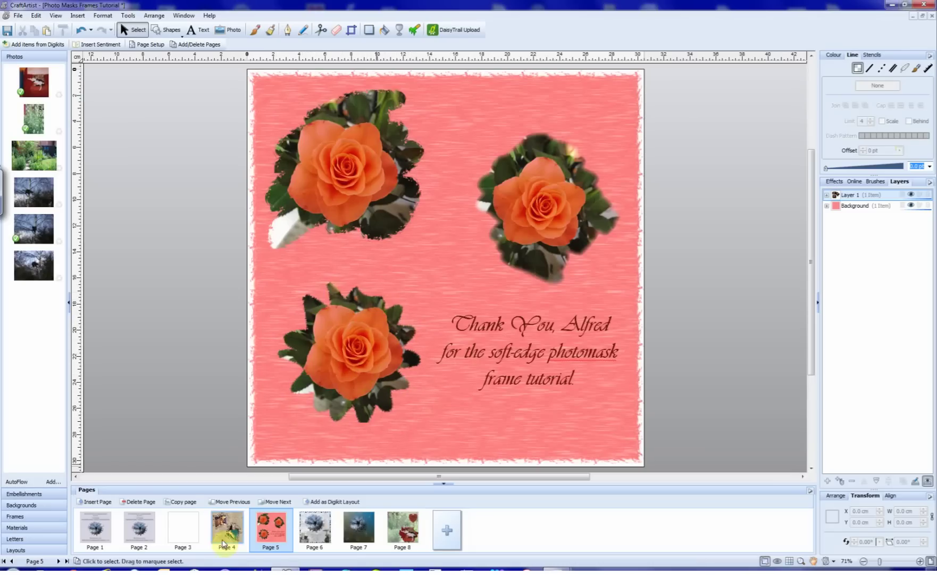
pyautogui.click(181, 529)
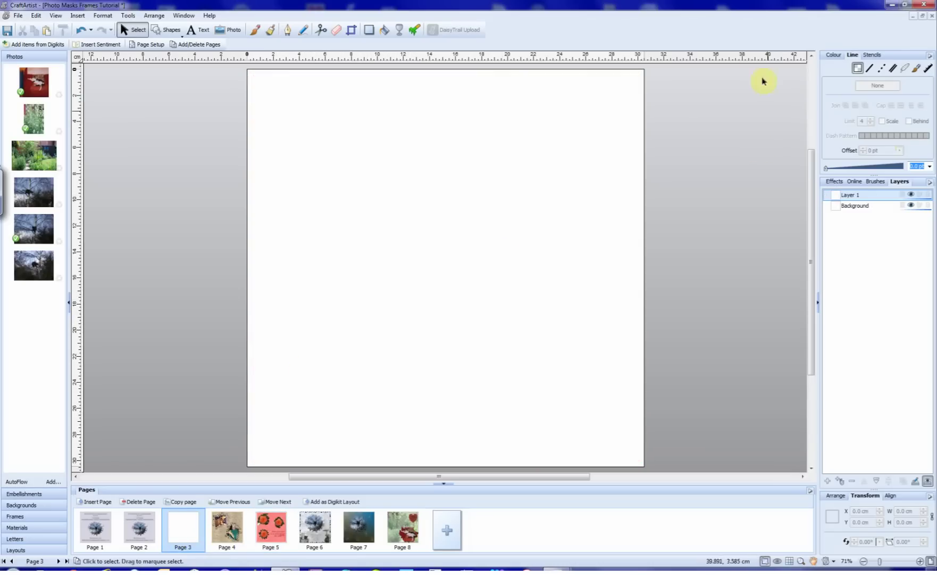
# Place a Splats stencil on Page 3 and switch it to the inner filled shape
pyautogui.click(873, 57)
pyautogui.click(848, 123)
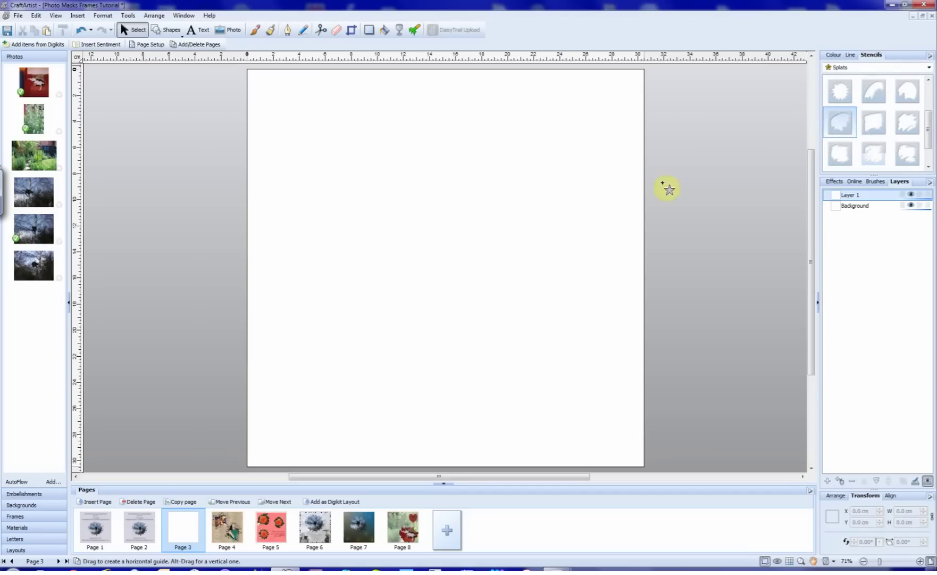
pyautogui.click(433, 259)
pyautogui.moveTo(494, 333); pyautogui.dragTo(504, 343)
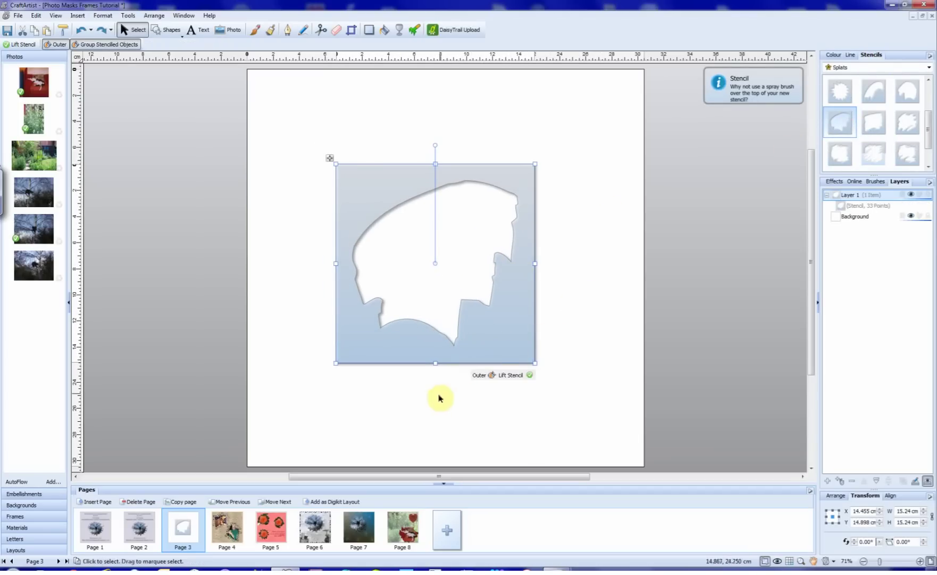
pyautogui.click(478, 376)
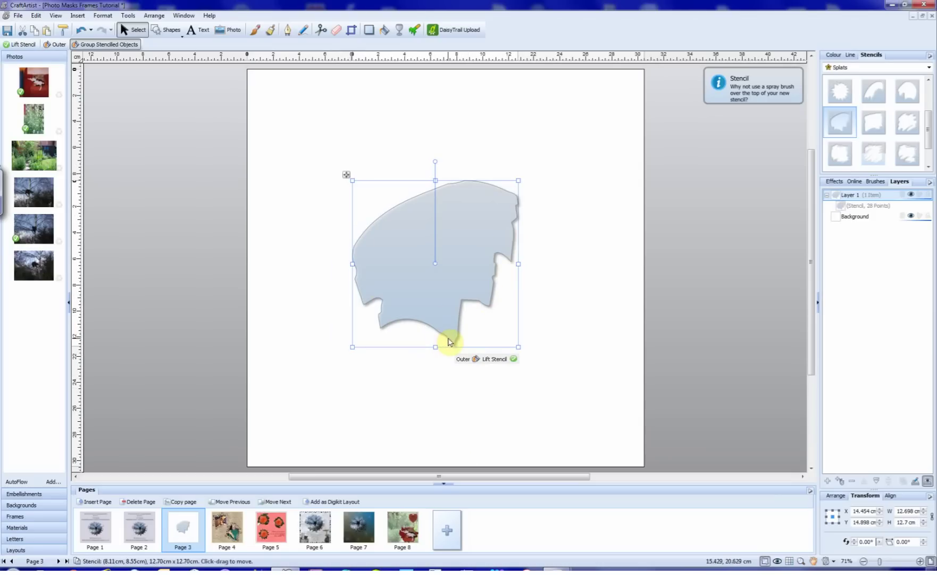
# Draw a black Quick Rectangle over the stencil and cut the splat shape out of it
pyautogui.click(167, 32)
pyautogui.click(163, 79)
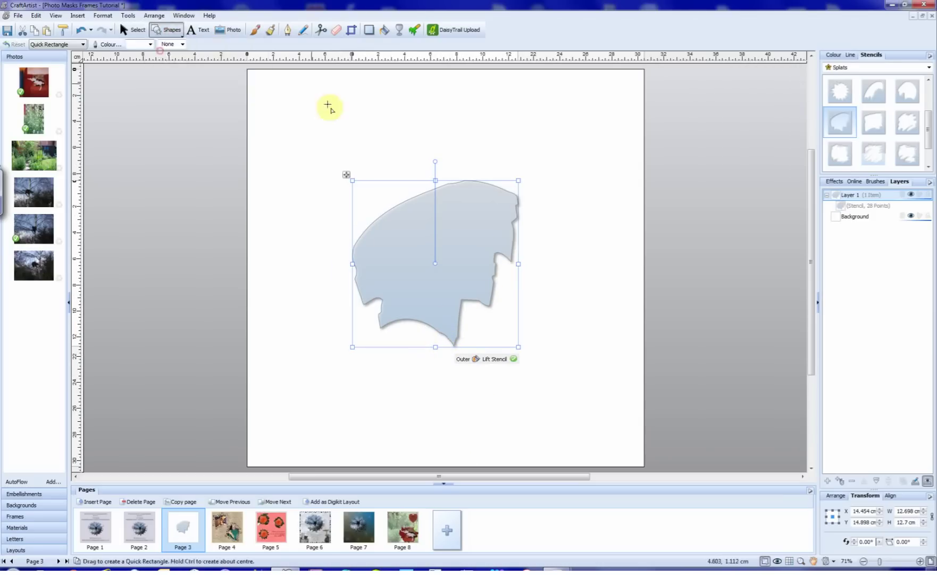
pyautogui.moveTo(290, 123); pyautogui.dragTo(614, 420)
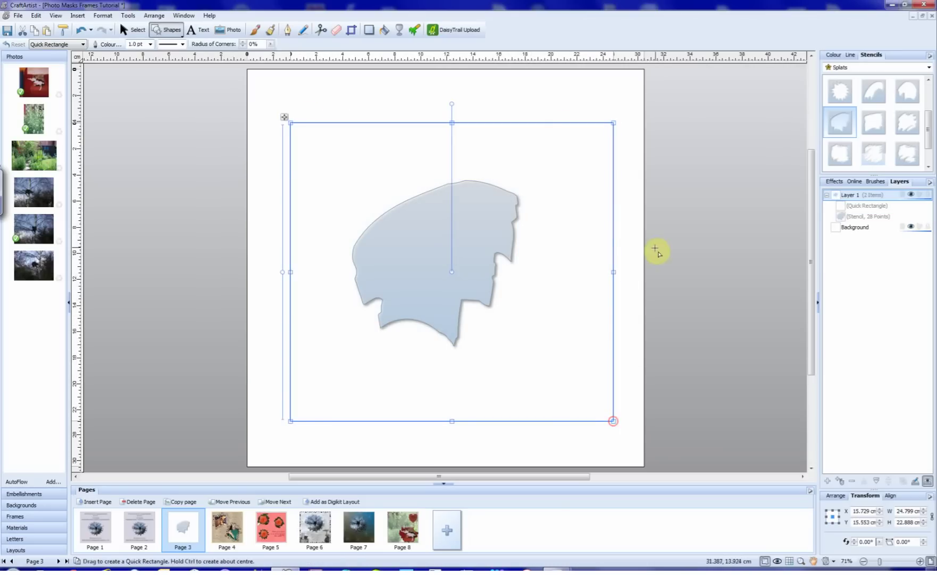
pyautogui.click(833, 55)
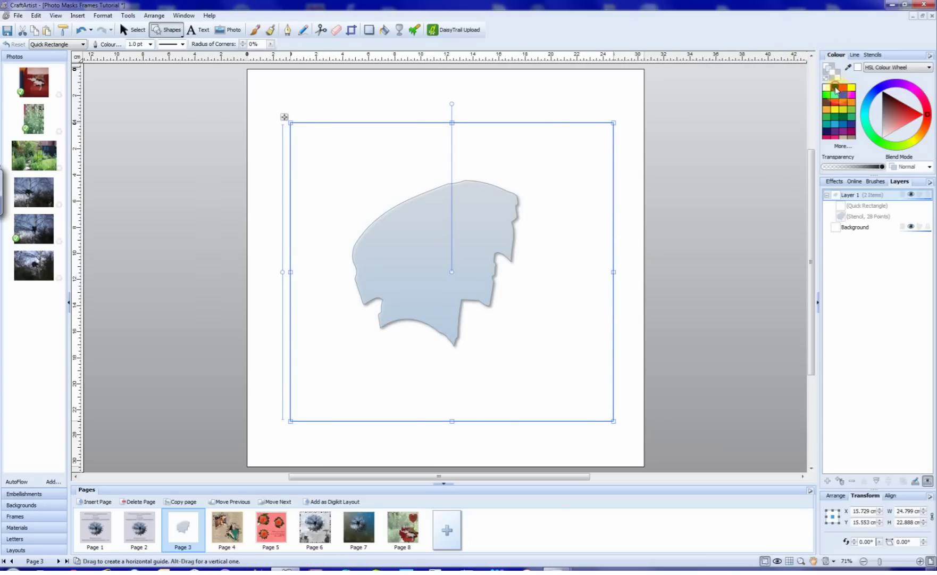
pyautogui.click(835, 88)
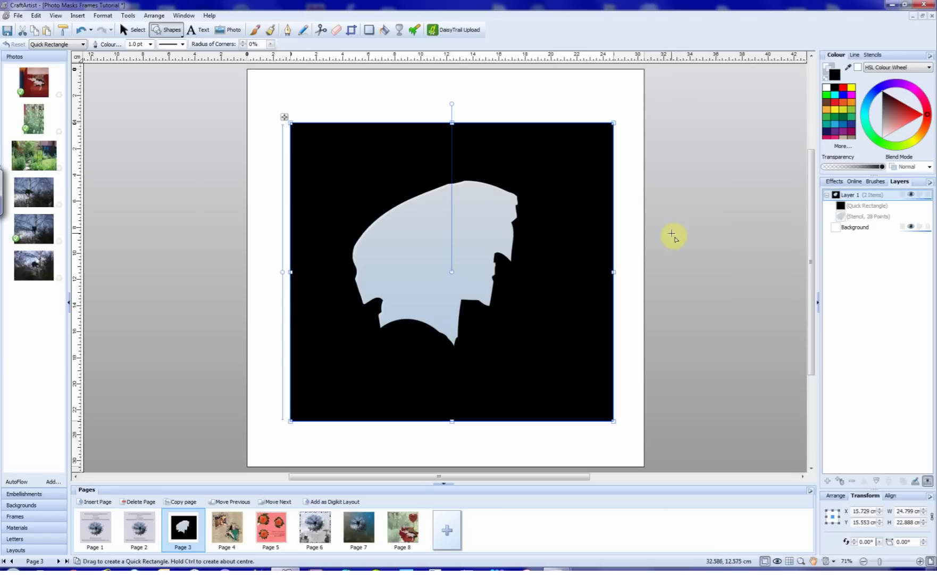
pyautogui.click(135, 33)
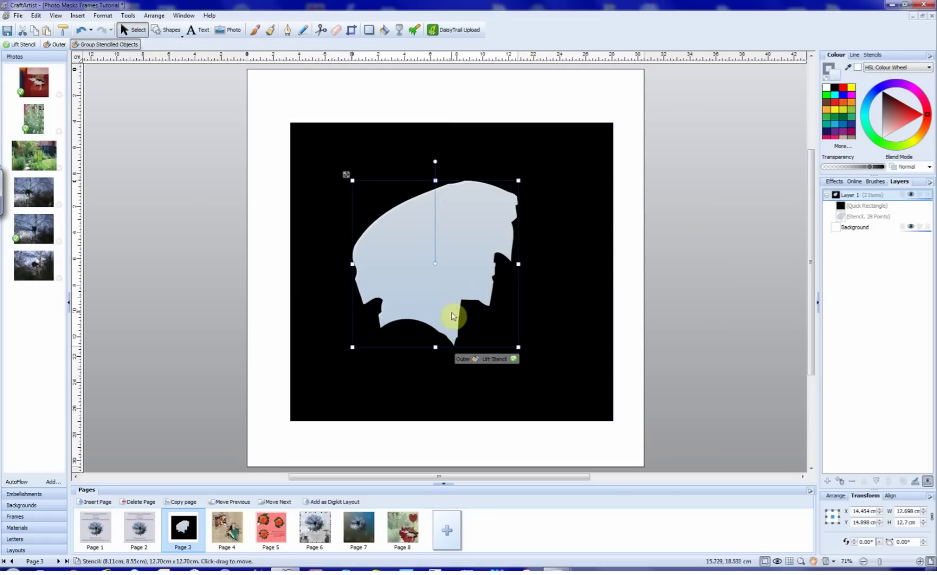
pyautogui.click(513, 359)
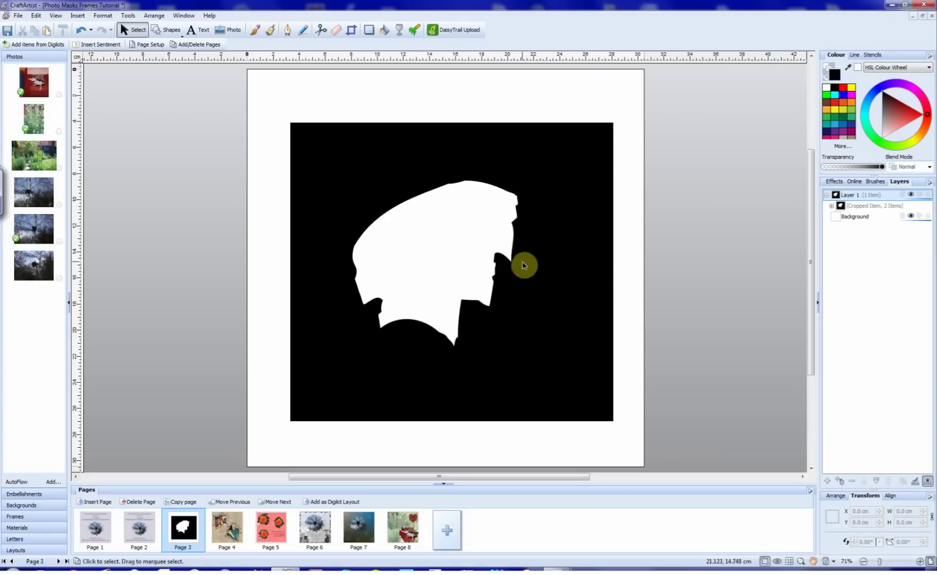
pyautogui.click(835, 183)
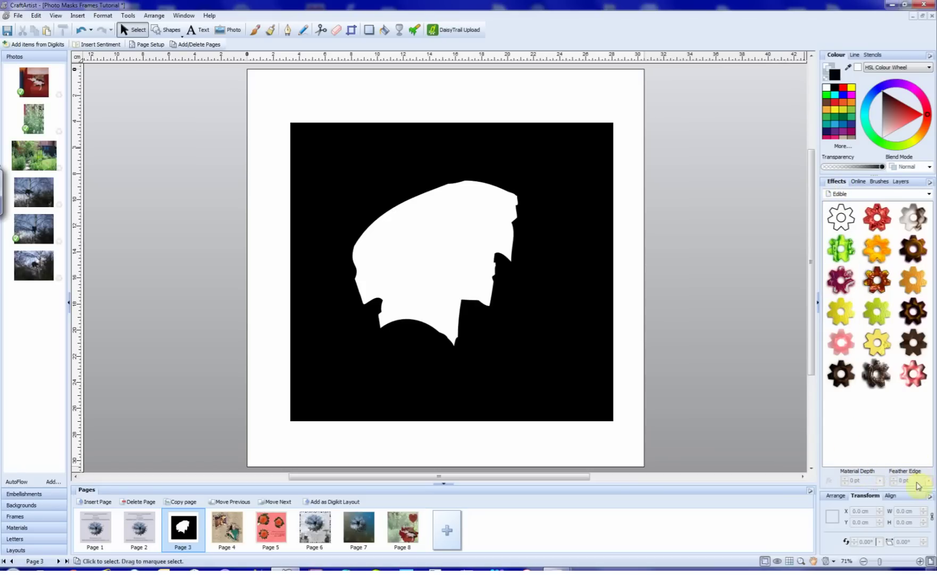
pyautogui.click(543, 366)
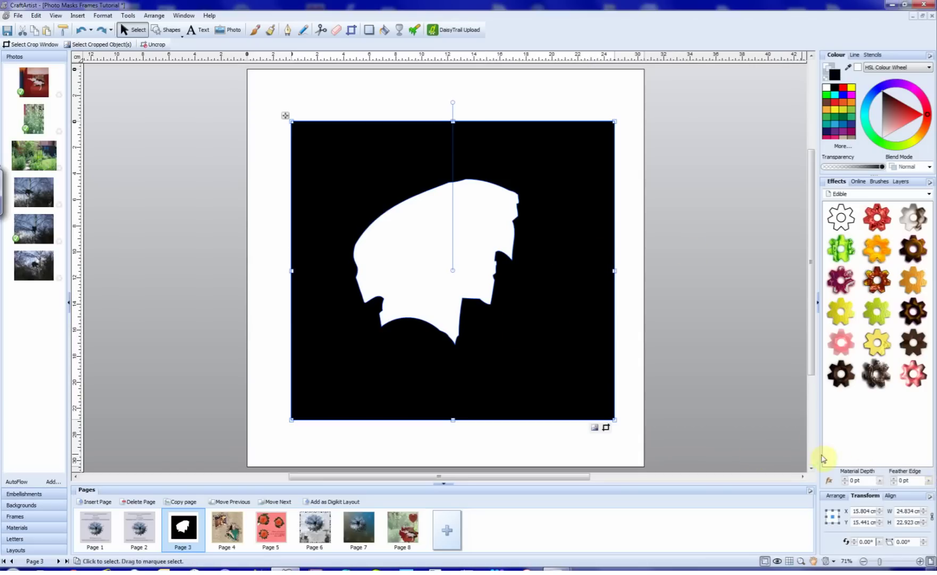
pyautogui.moveTo(930, 485); pyautogui.dragTo(928, 492)
pyautogui.moveTo(840, 493); pyautogui.dragTo(896, 485)
pyautogui.click(687, 377)
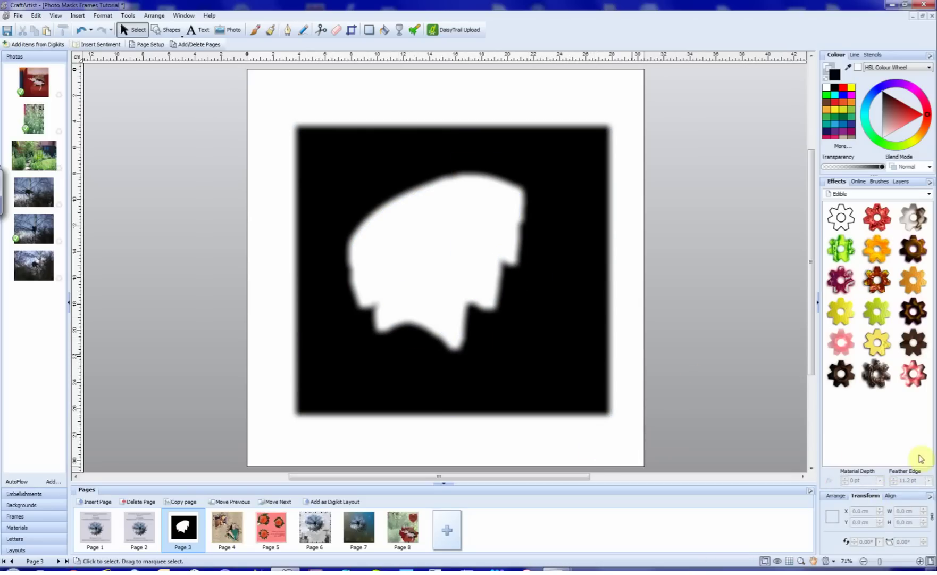
pyautogui.click(582, 388)
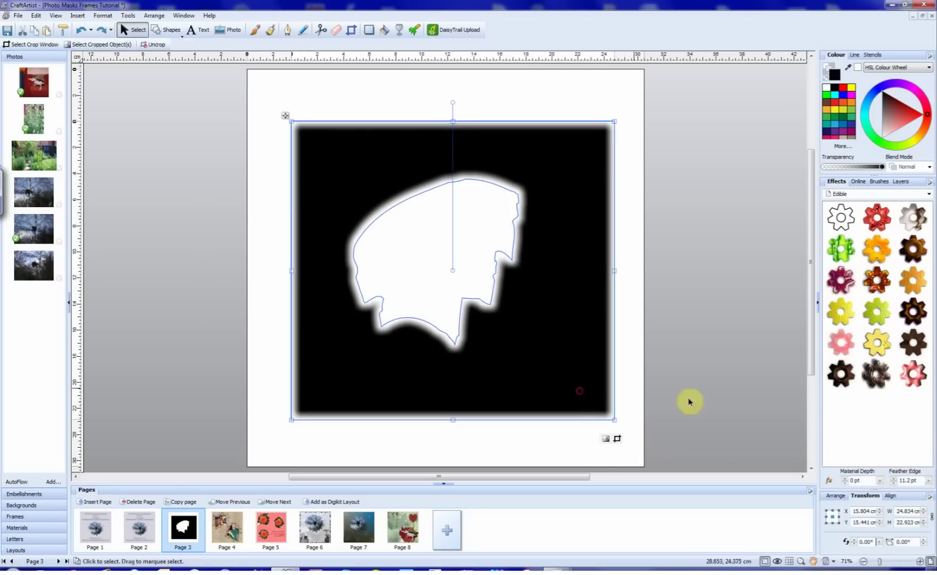
pyautogui.click(927, 481)
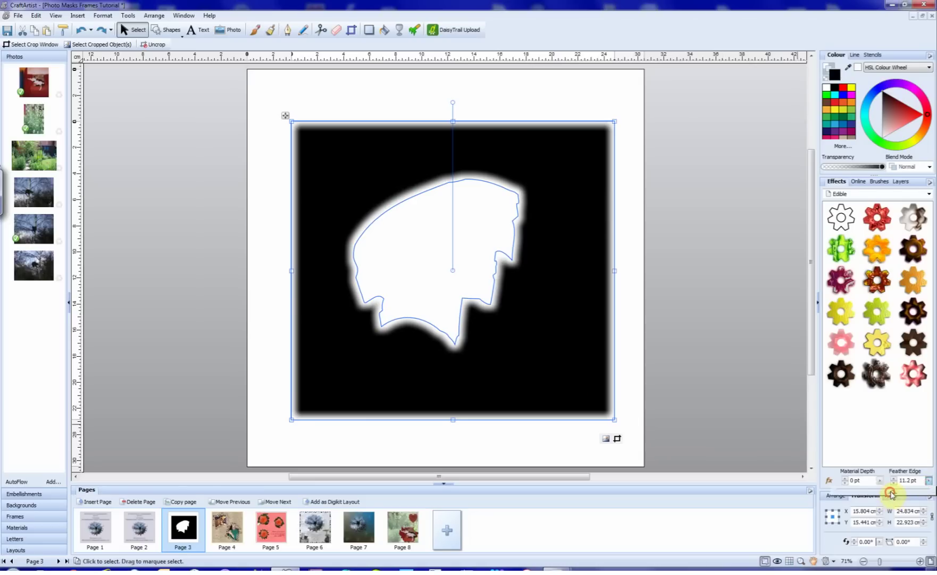
pyautogui.moveTo(891, 493); pyautogui.dragTo(836, 498)
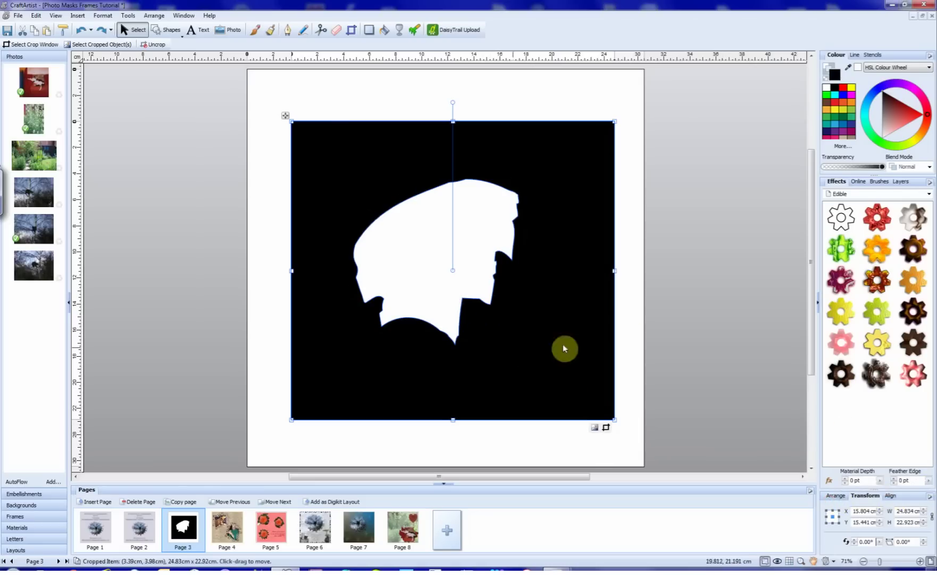
pyautogui.click(880, 182)
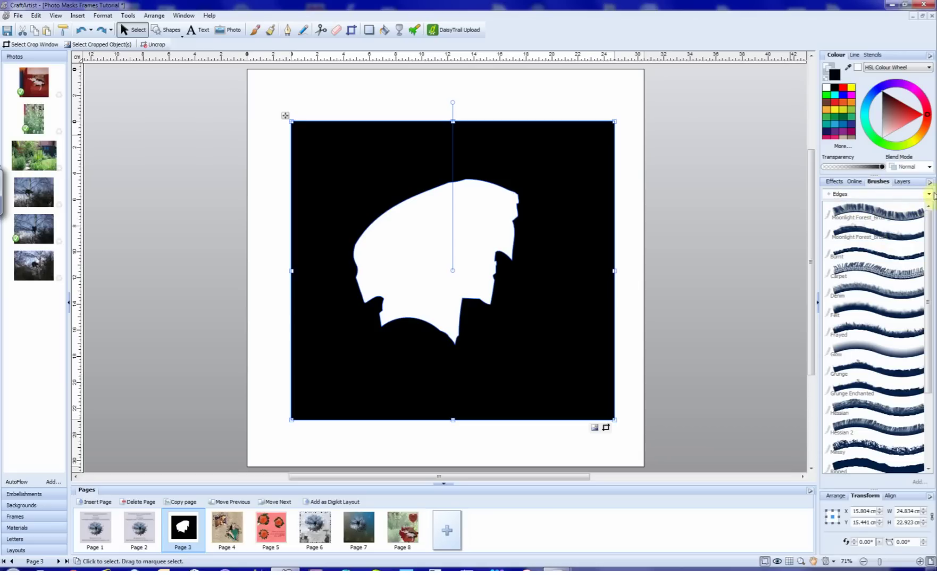
pyautogui.click(879, 350)
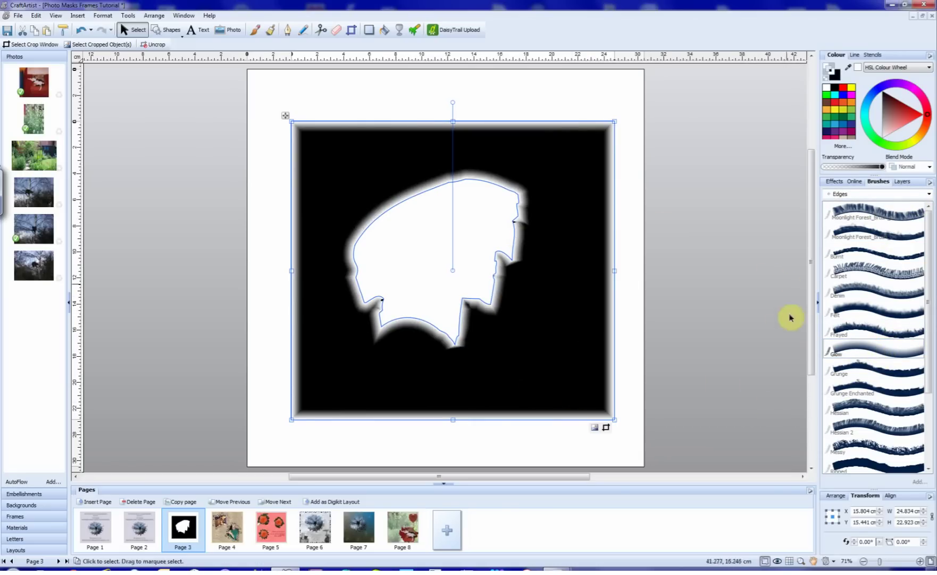
pyautogui.click(892, 375)
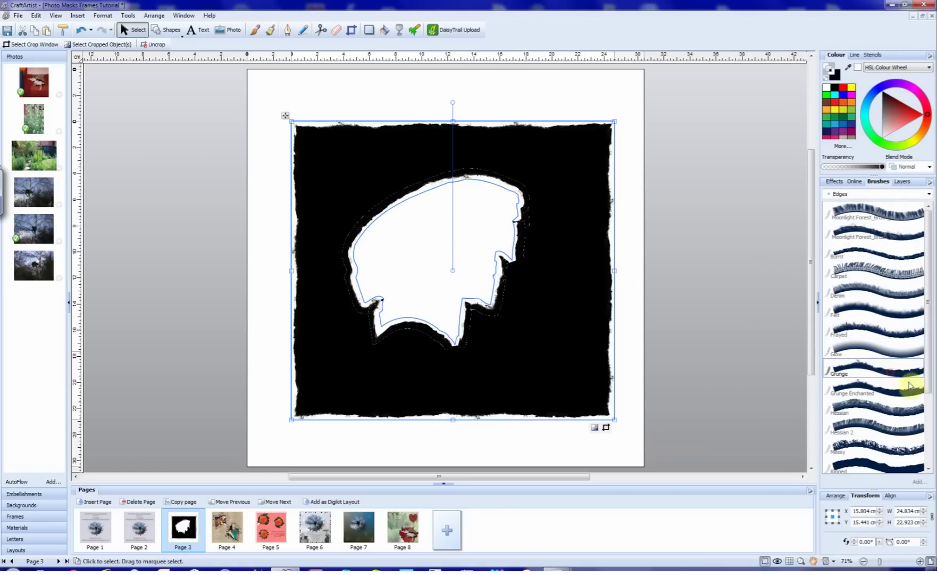
pyautogui.click(883, 451)
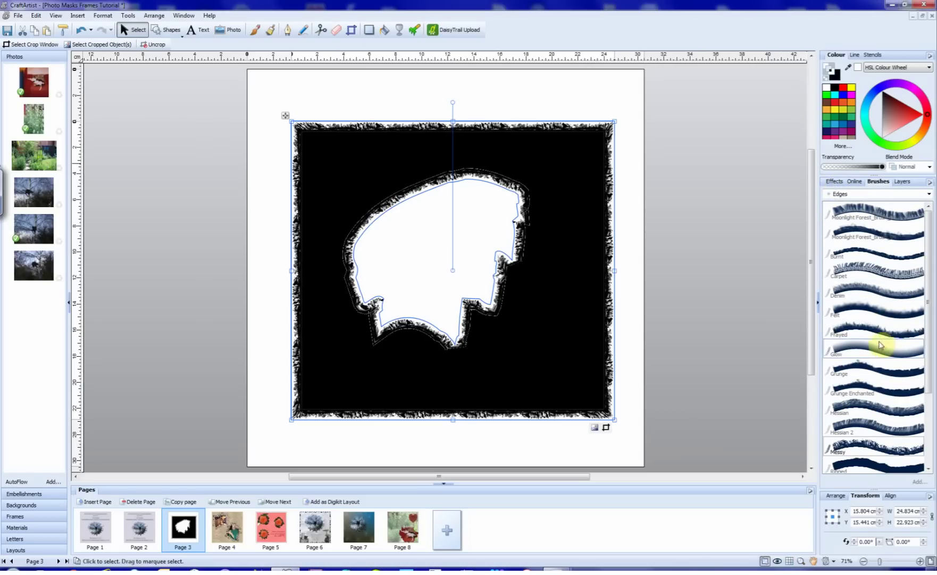
pyautogui.click(853, 55)
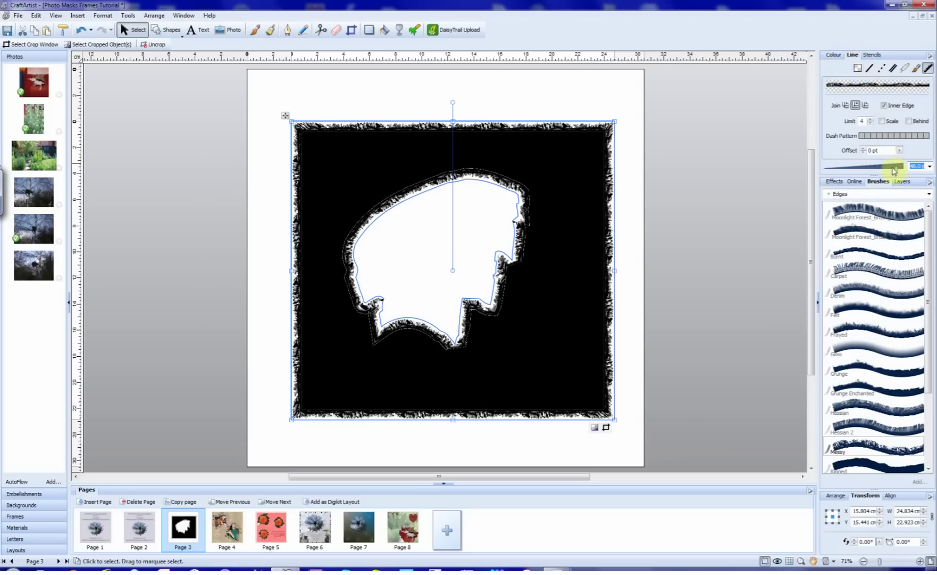
pyautogui.moveTo(895, 168); pyautogui.dragTo(825, 169)
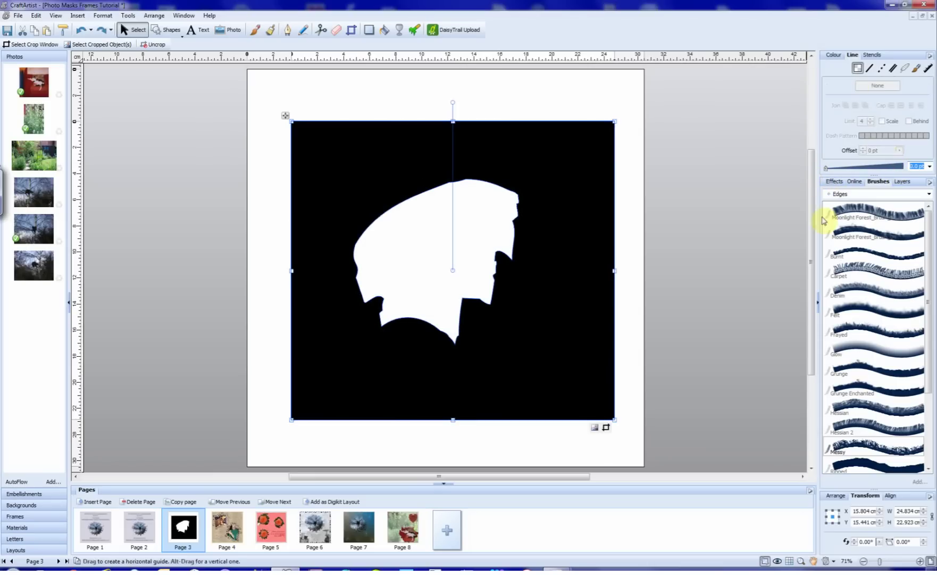
# Apply a 10.4 pt Feather Edge effect to the black splat mask
pyautogui.click(835, 181)
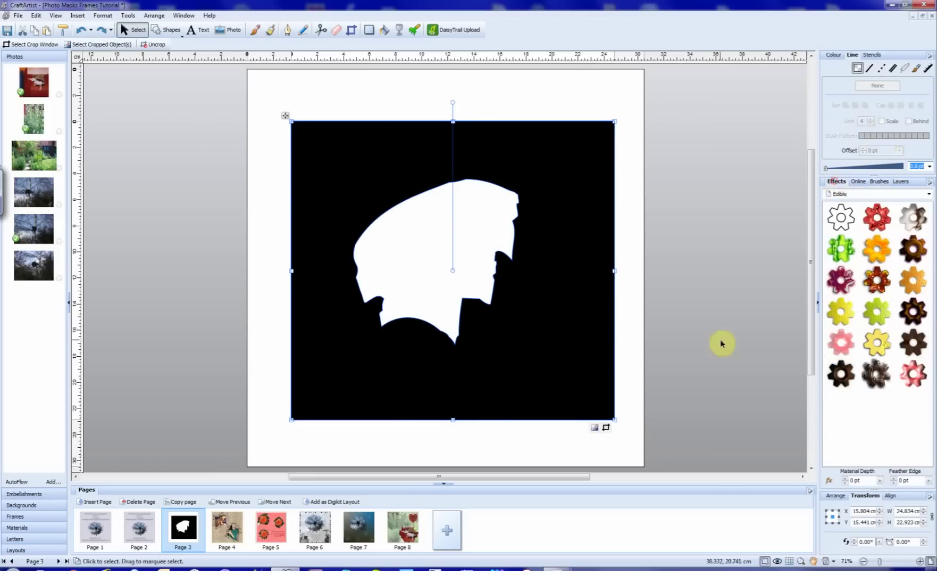
pyautogui.click(928, 480)
pyautogui.moveTo(840, 493); pyautogui.dragTo(895, 484)
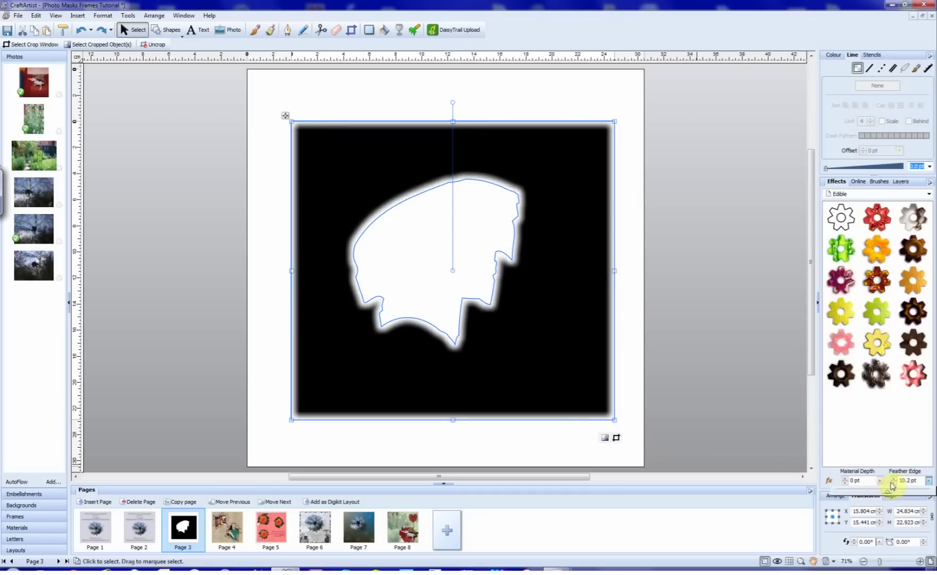
pyautogui.click(688, 285)
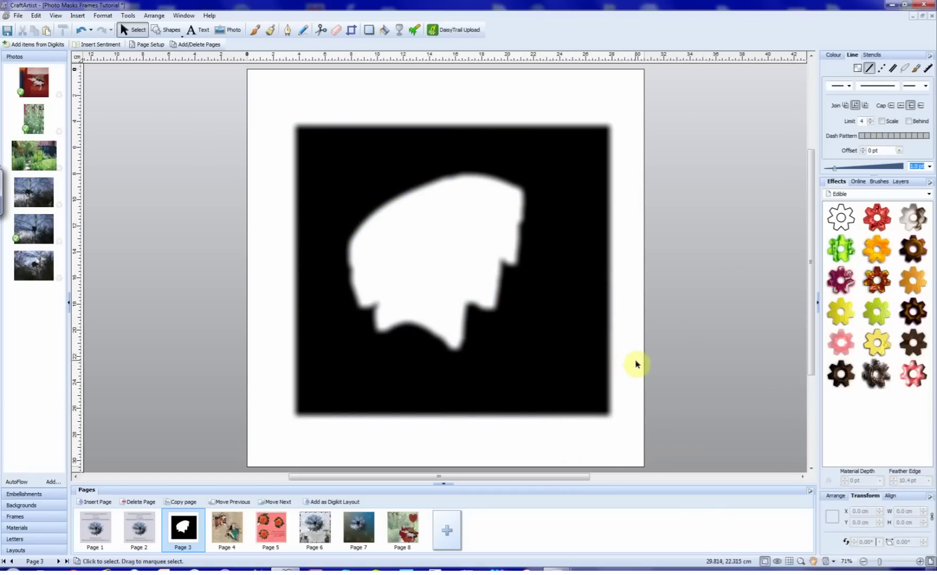
# Save the feathered splat mask into the Frames gallery
pyautogui.click(15, 517)
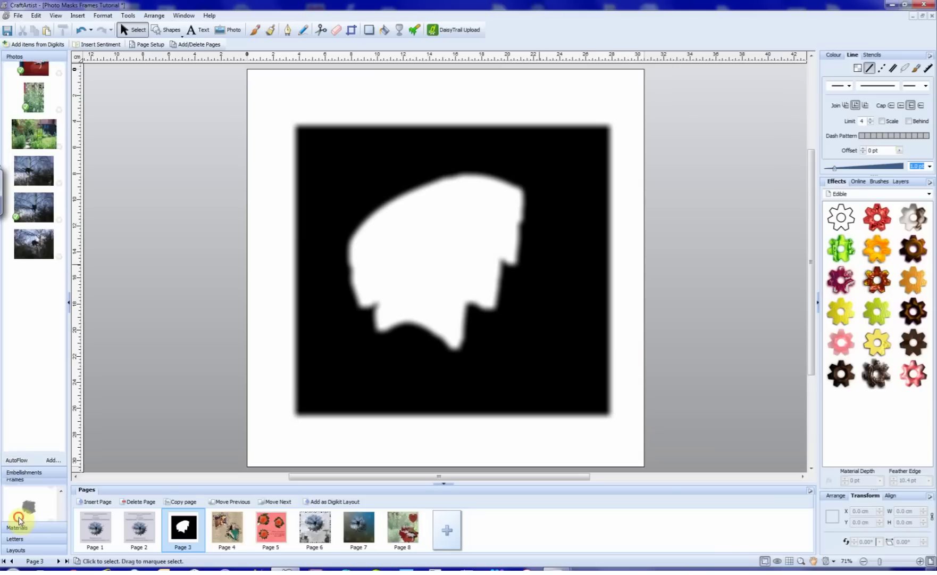
pyautogui.click(551, 381)
pyautogui.moveTo(575, 372); pyautogui.dragTo(52, 470)
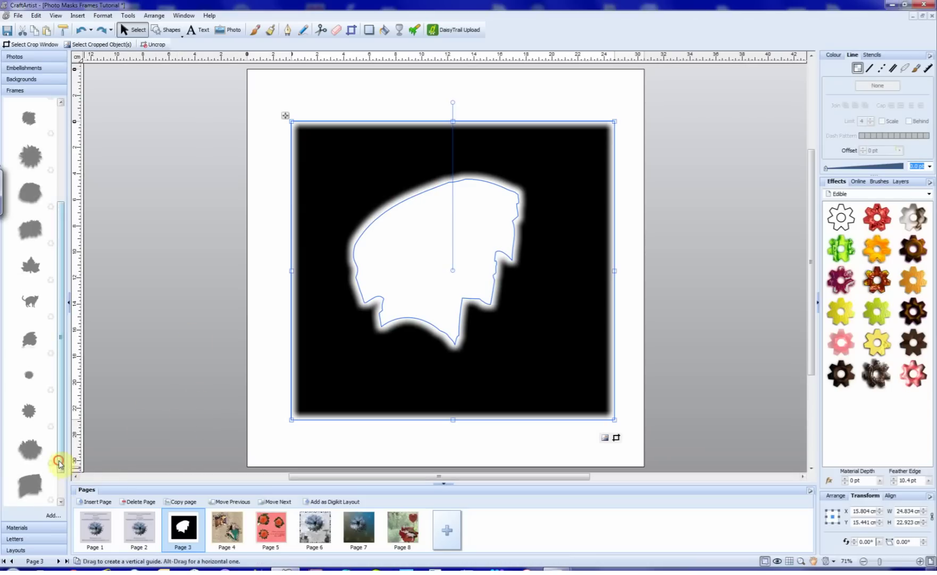
pyautogui.moveTo(59, 466); pyautogui.dragTo(52, 548)
# Delete the original mask and place the new splat frame onto Page 3
pyautogui.click(449, 382)
pyautogui.press('Delete')
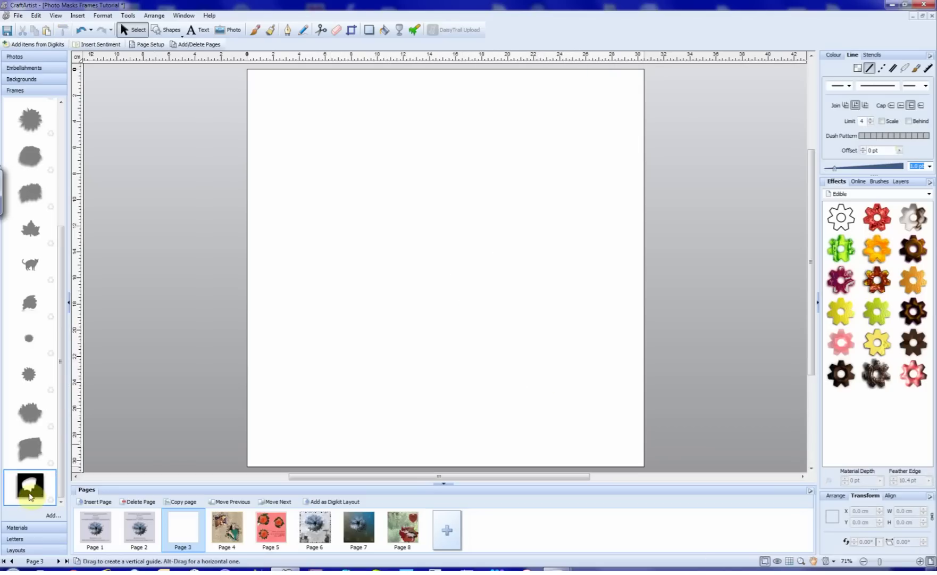
pyautogui.moveTo(32, 482); pyautogui.dragTo(472, 295)
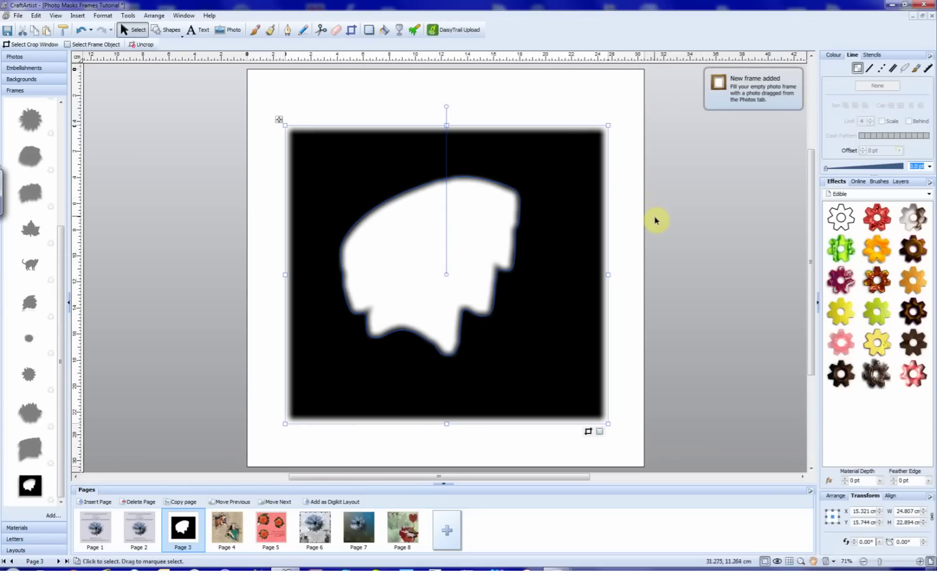
pyautogui.click(900, 182)
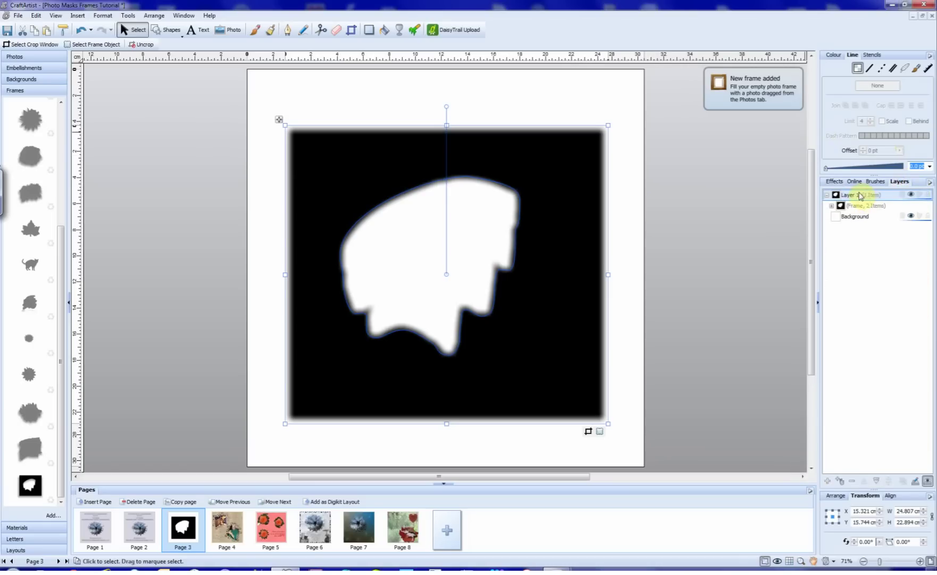
# Set the frame's black bitmap blend mode to Erase, leaving a soft grey splat
pyautogui.click(832, 206)
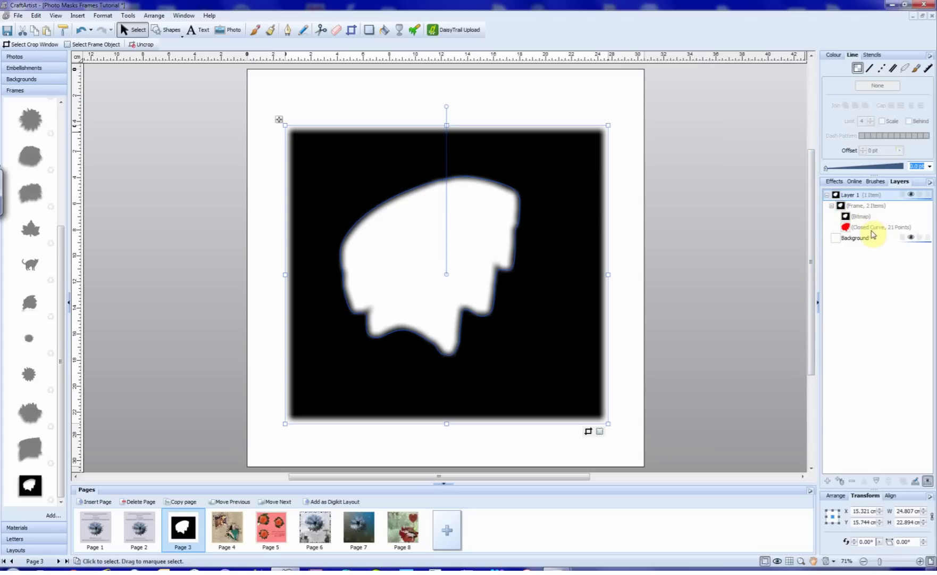
pyautogui.click(860, 217)
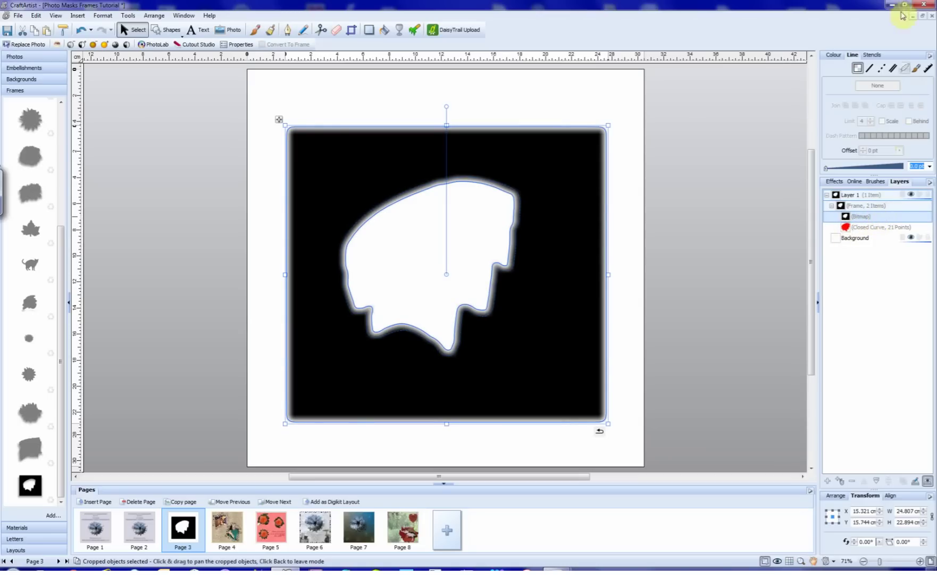
pyautogui.click(835, 55)
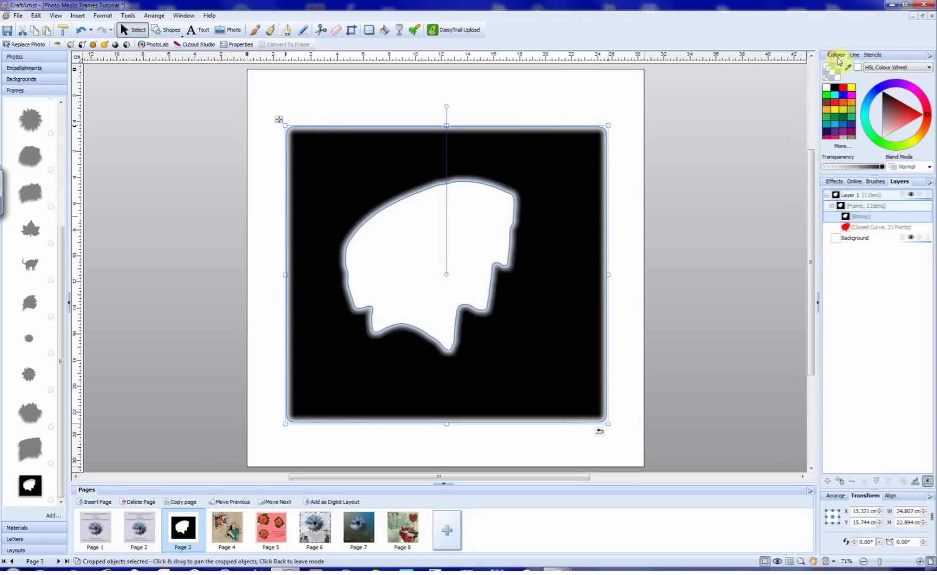
pyautogui.click(930, 167)
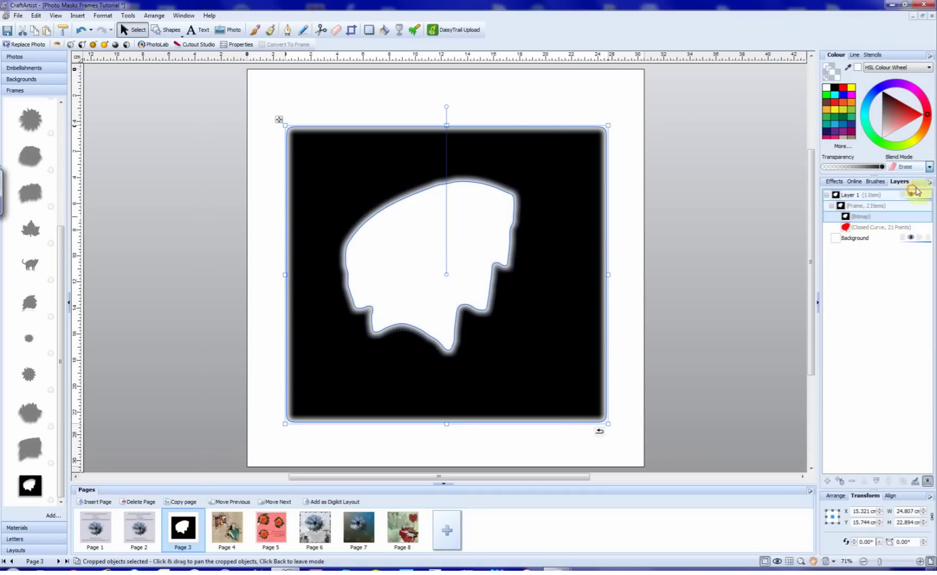
pyautogui.click(905, 189)
pyautogui.click(700, 294)
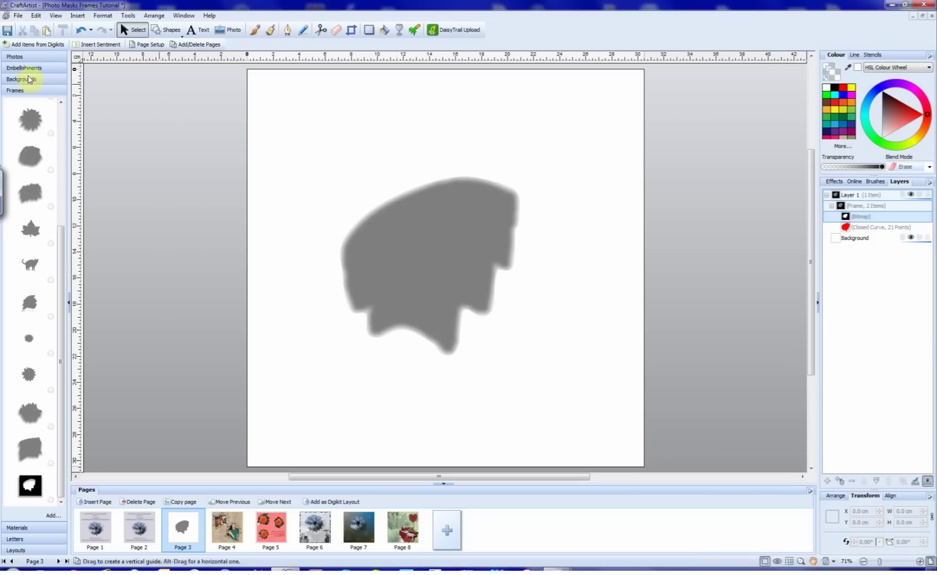
# Drop the cat-in-a-tree photo into the feathered splat frame and shift it slightly right
pyautogui.click(19, 59)
pyautogui.moveTo(41, 192); pyautogui.dragTo(441, 261)
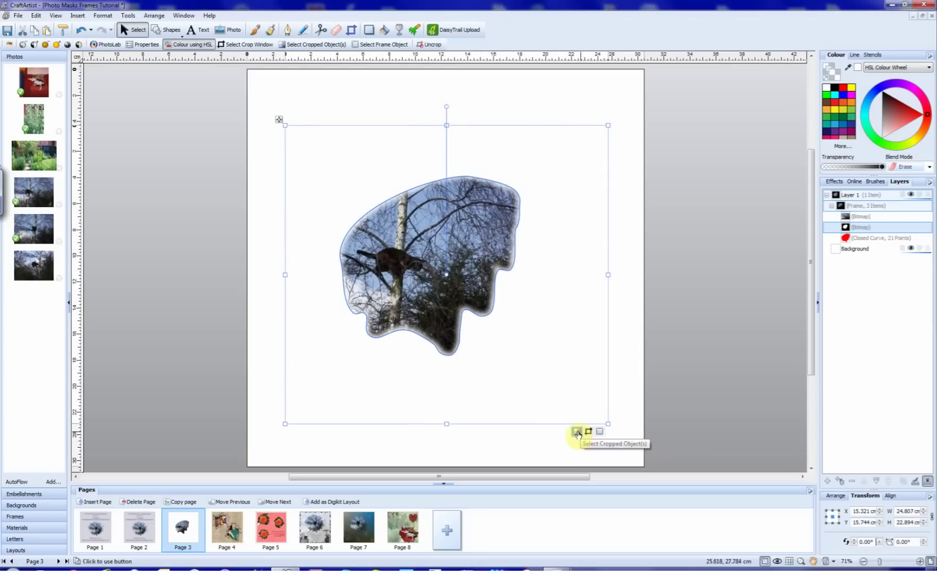
pyautogui.click(578, 430)
pyautogui.moveTo(459, 276); pyautogui.dragTo(473, 271)
pyautogui.click(439, 415)
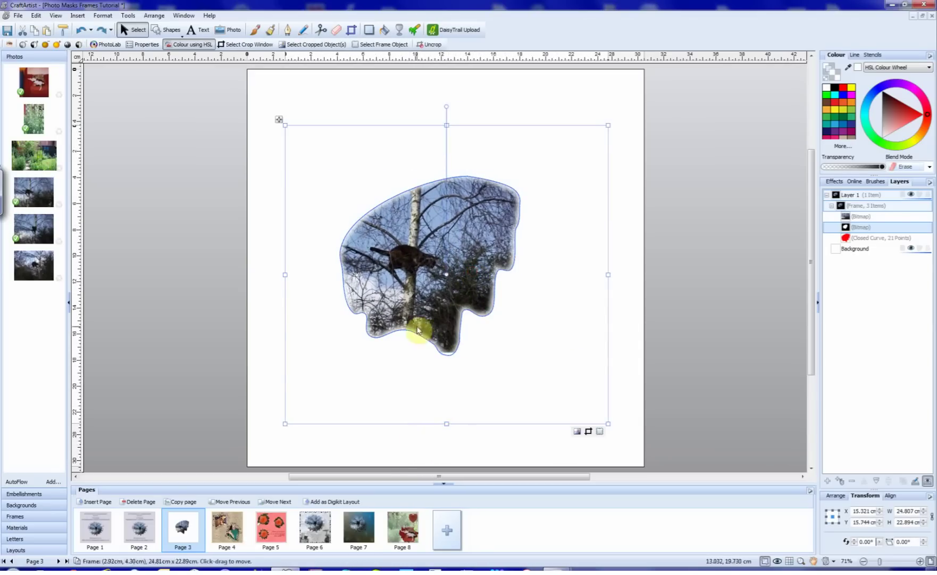
pyautogui.click(673, 326)
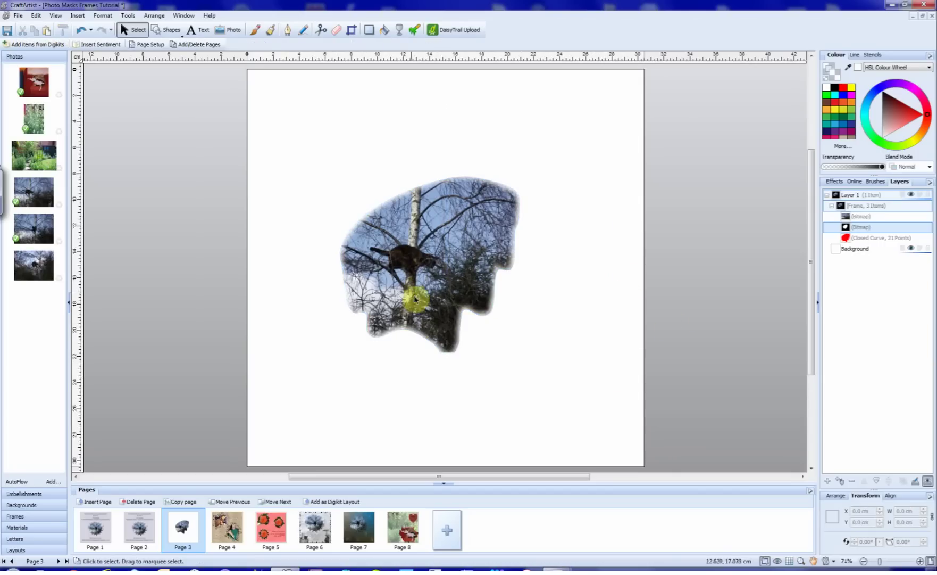
pyautogui.click(438, 286)
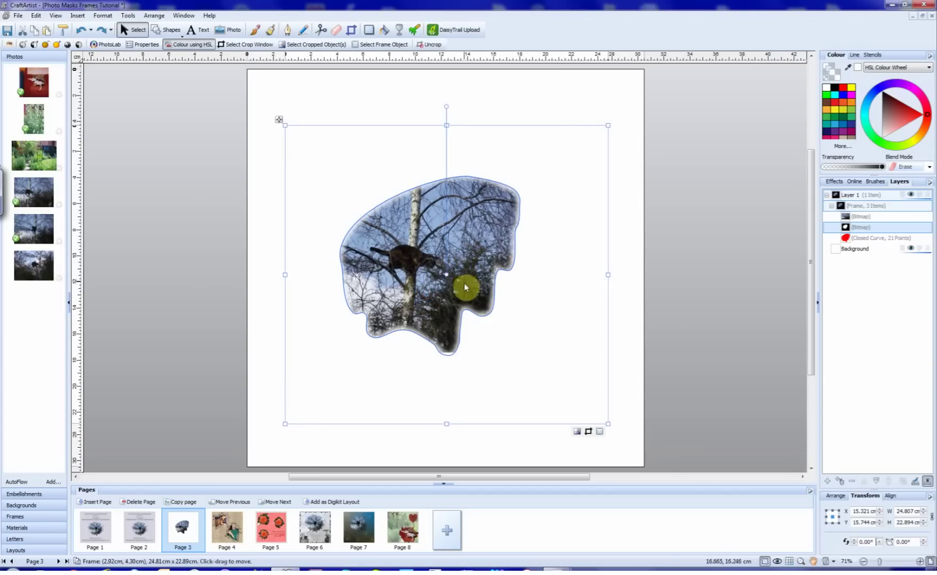
# Apply a Bevel and Emboss filter effect in Emboss style, depth 253, to the framed photo
pyautogui.rightClick(462, 283)
pyautogui.click(488, 394)
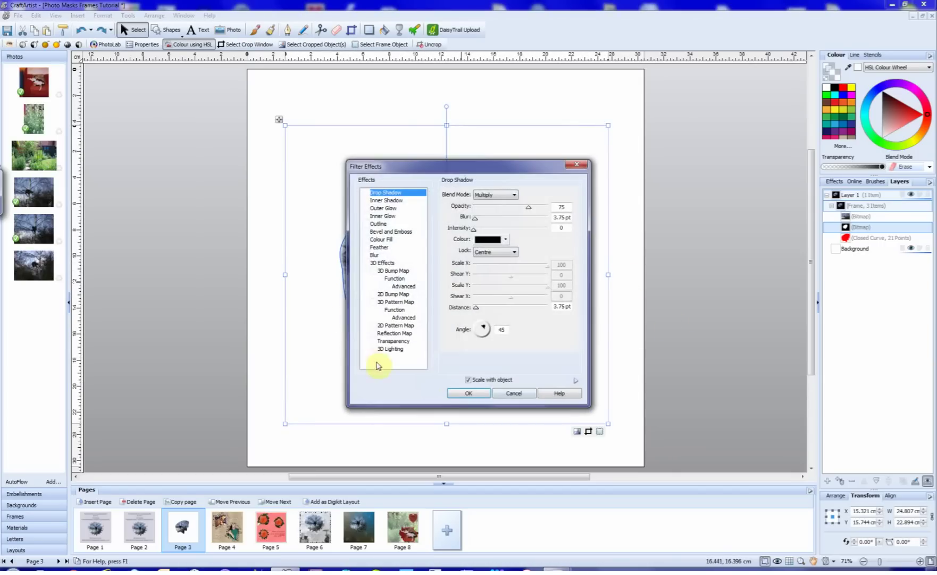
pyautogui.moveTo(457, 166); pyautogui.dragTo(195, 139)
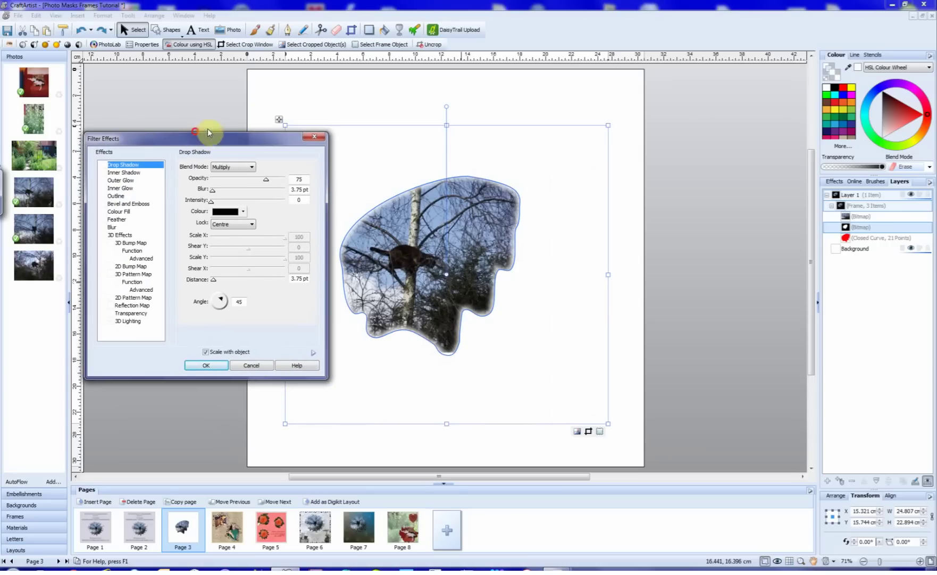
pyautogui.click(106, 204)
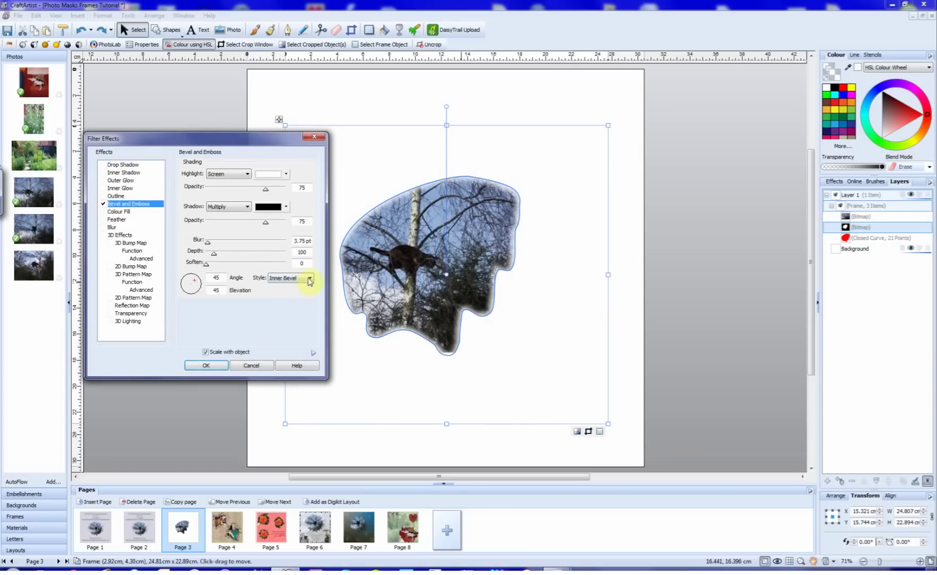
pyautogui.click(310, 278)
pyautogui.click(285, 301)
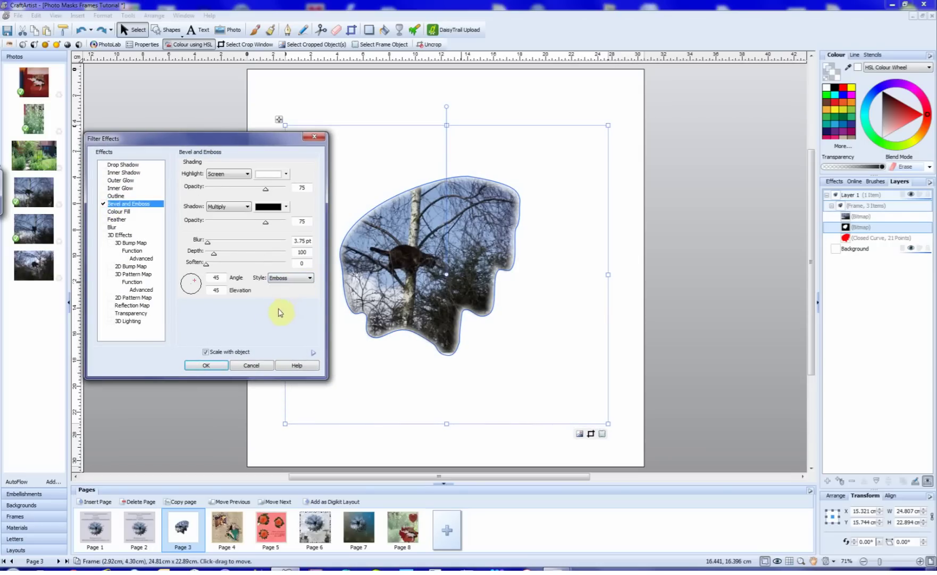
pyautogui.moveTo(226, 255); pyautogui.dragTo(218, 244)
pyautogui.click(213, 365)
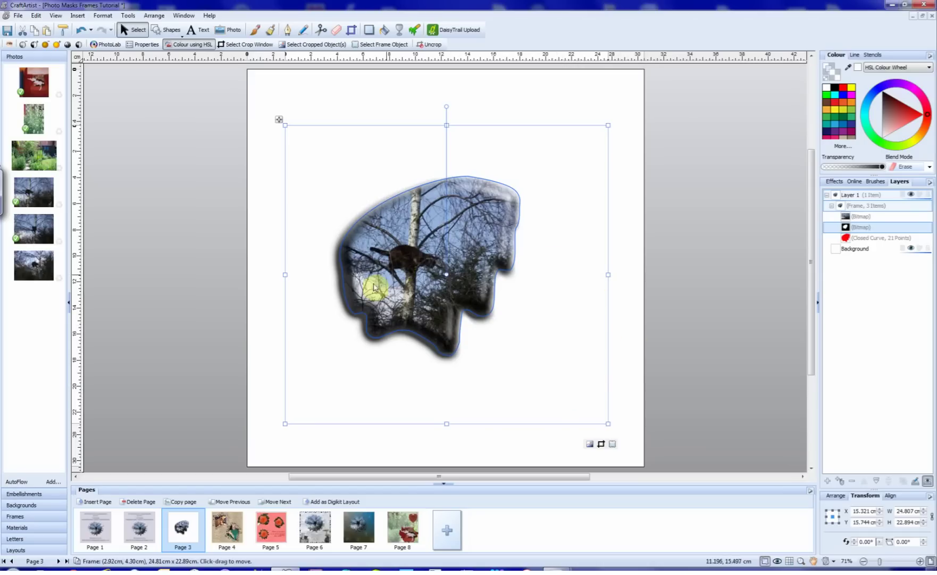
# Turn the Bevel and Emboss effect back off and select the plain photo inside the frame
pyautogui.rightClick(424, 293)
pyautogui.click(456, 402)
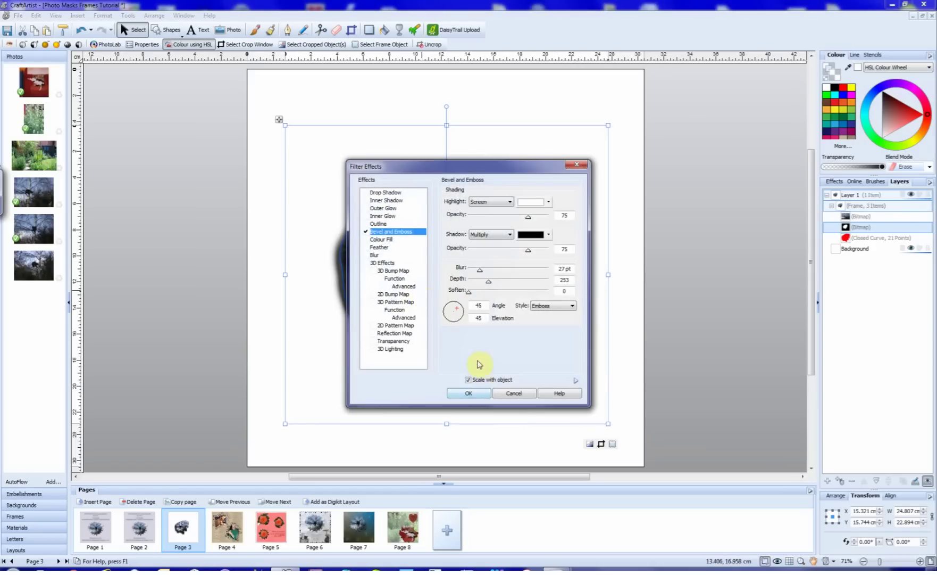
pyautogui.click(366, 232)
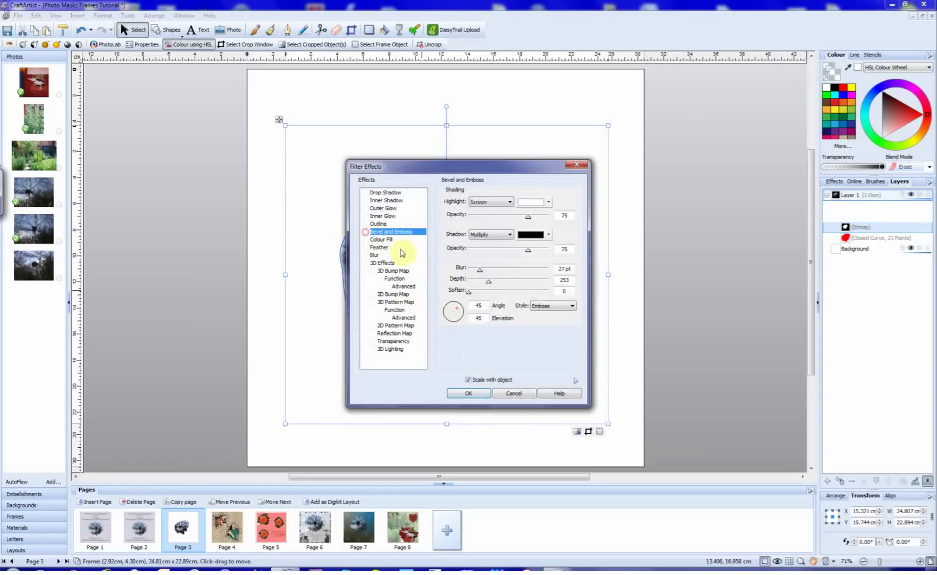
pyautogui.click(469, 394)
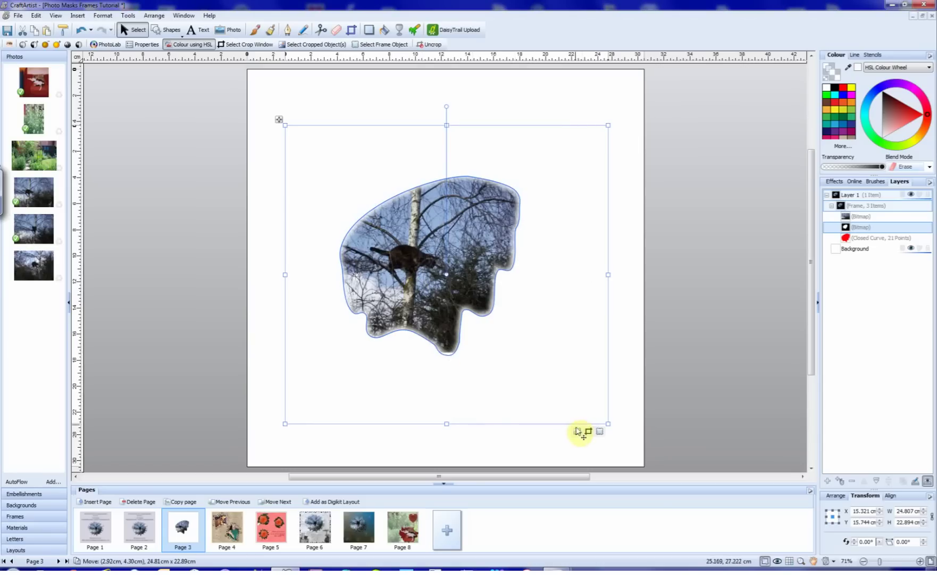
pyautogui.click(576, 431)
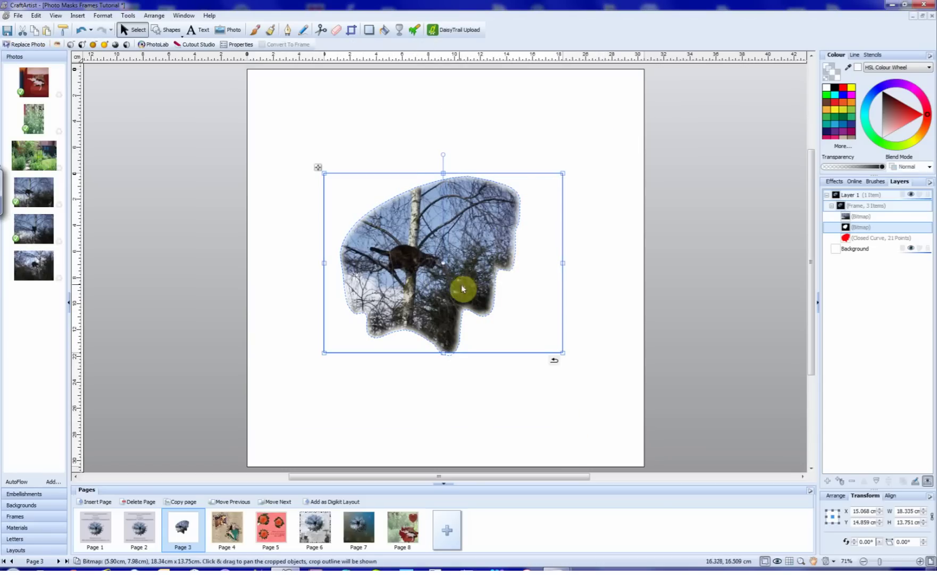
# Delete the cat-in-a-tree photo, then the empty soft-edged splat mask frame, from Page 3
pyautogui.press('Delete')
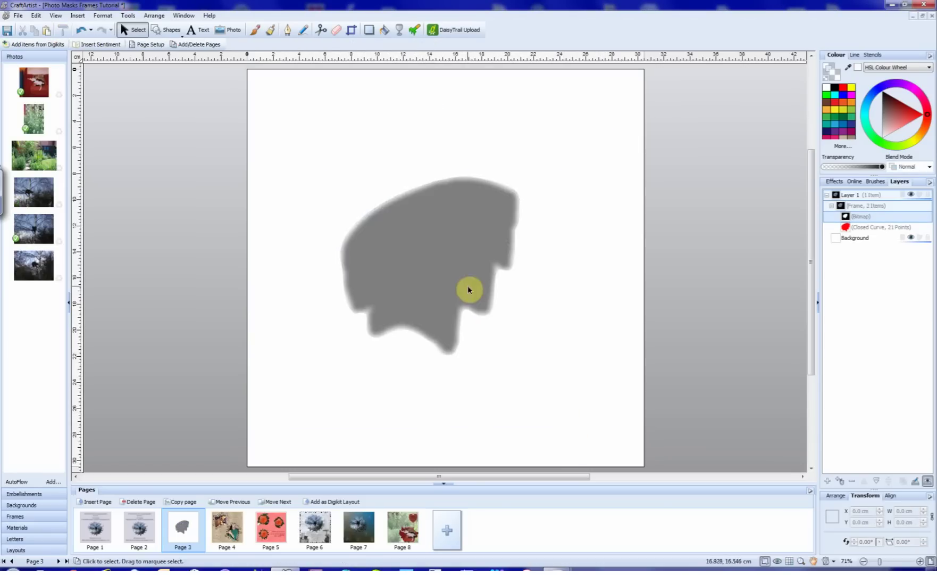
pyautogui.click(21, 518)
pyautogui.click(348, 318)
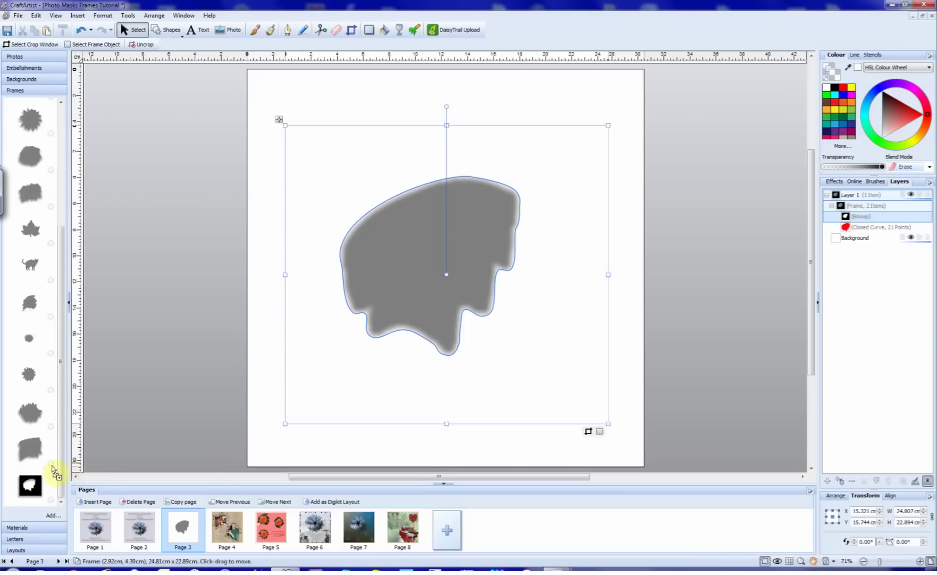
pyautogui.scroll(-1, 59, 469)
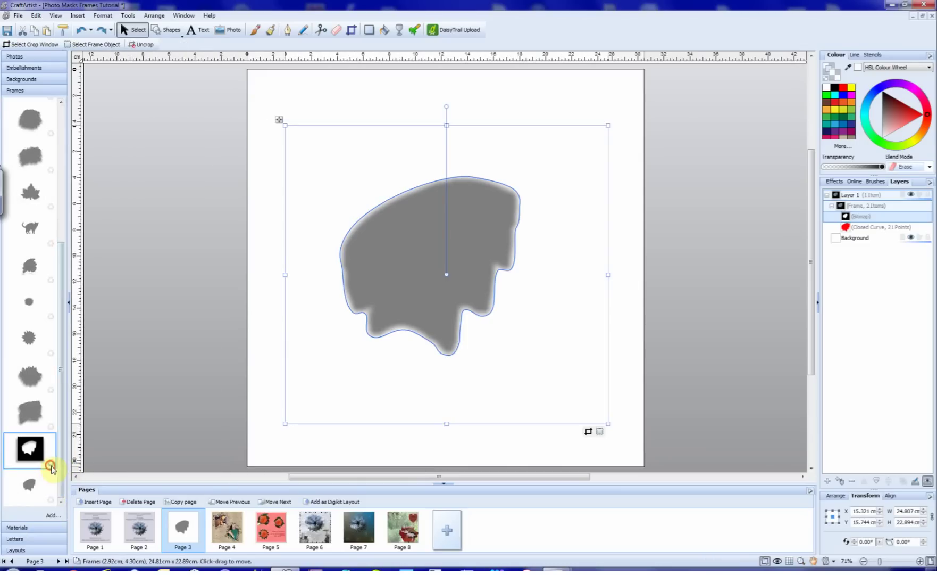
pyautogui.scroll(1, 53, 465)
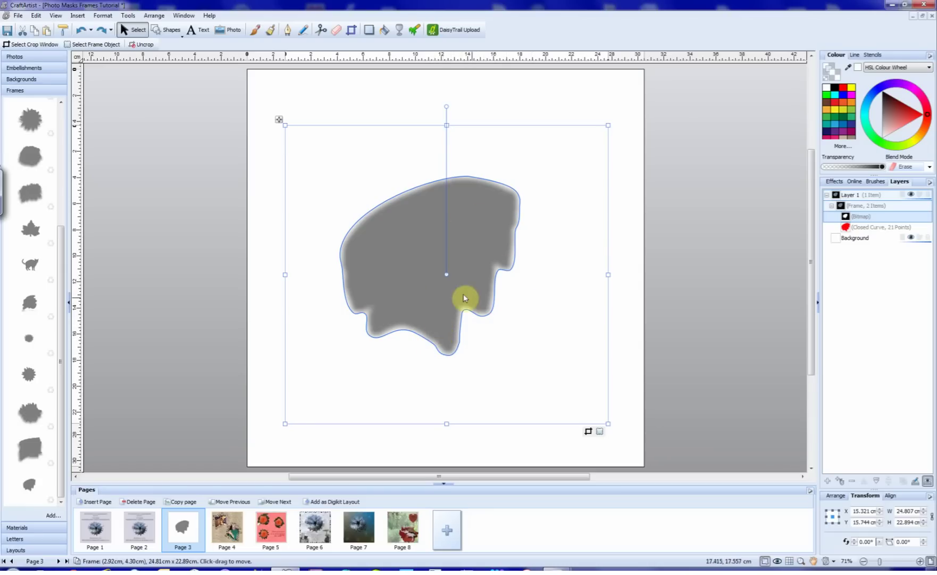
pyautogui.press('Delete')
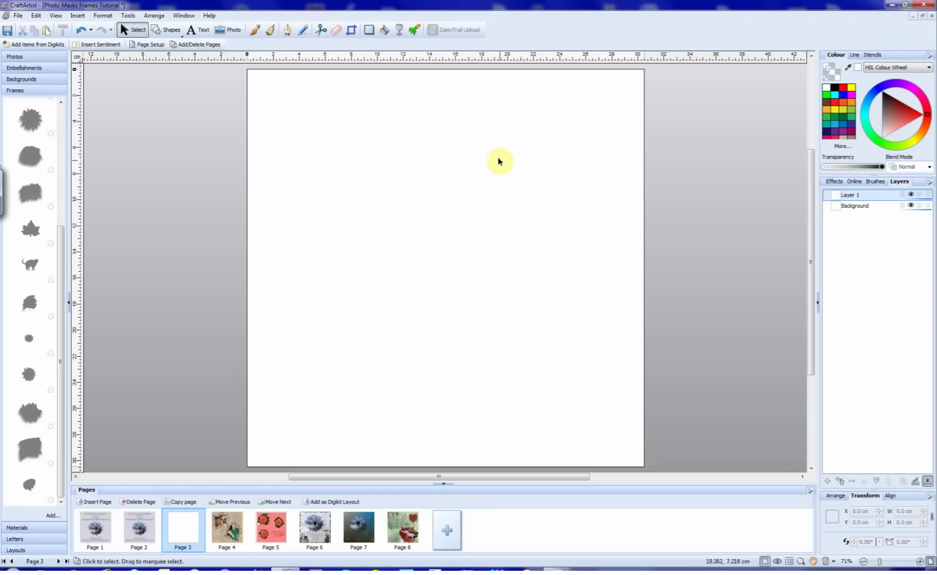
pyautogui.click(272, 536)
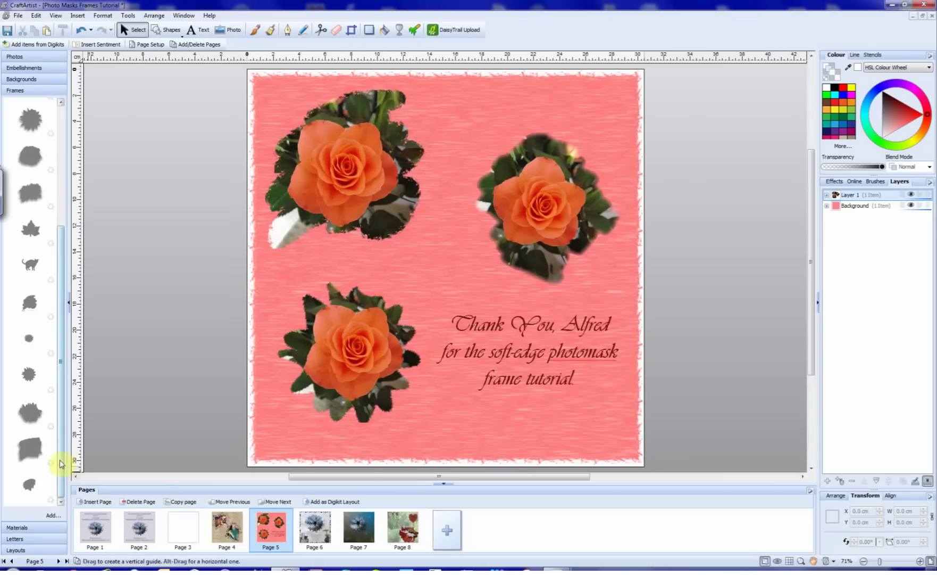
pyautogui.moveTo(60, 461); pyautogui.dragTo(59, 310)
pyautogui.click(190, 542)
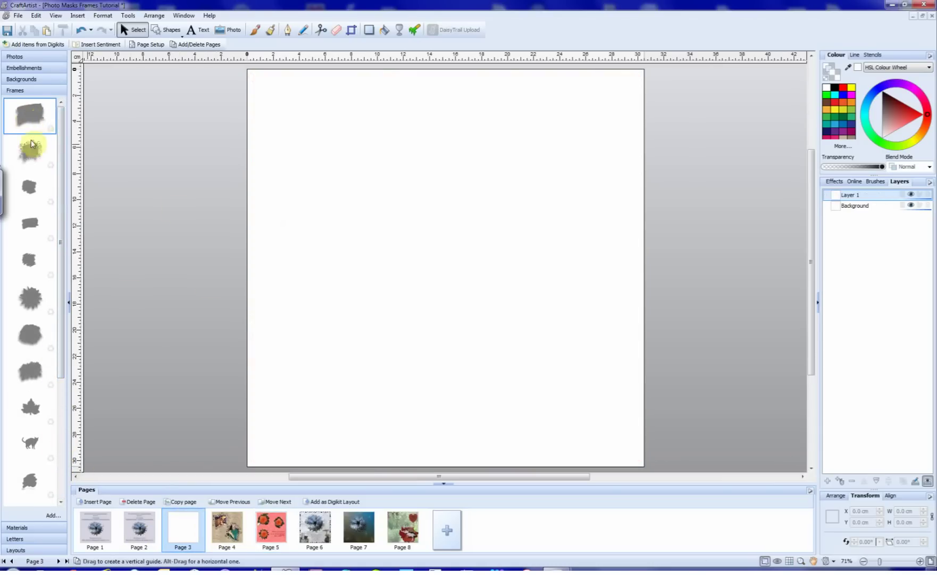
pyautogui.moveTo(29, 154); pyautogui.dragTo(412, 239)
pyautogui.click(555, 293)
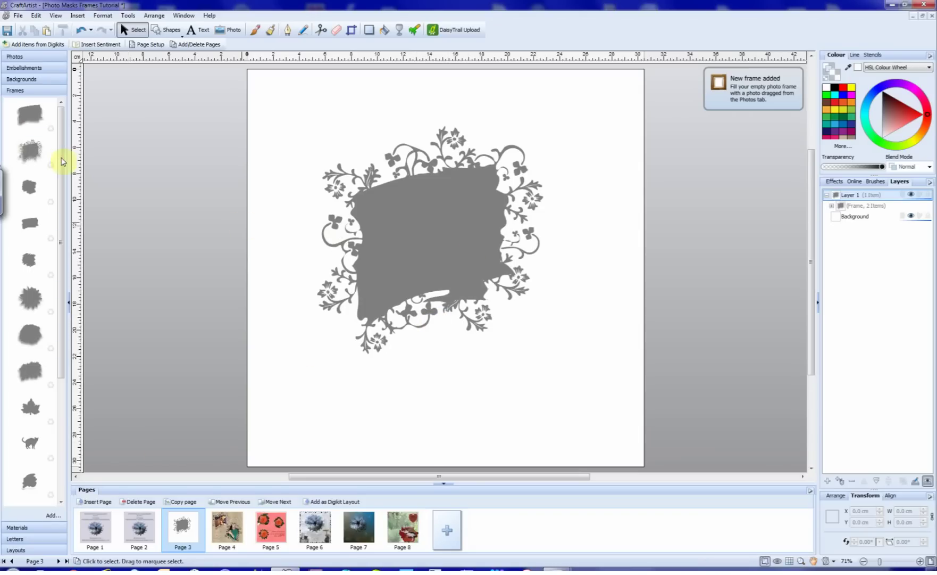
pyautogui.click(429, 256)
pyautogui.press('Delete')
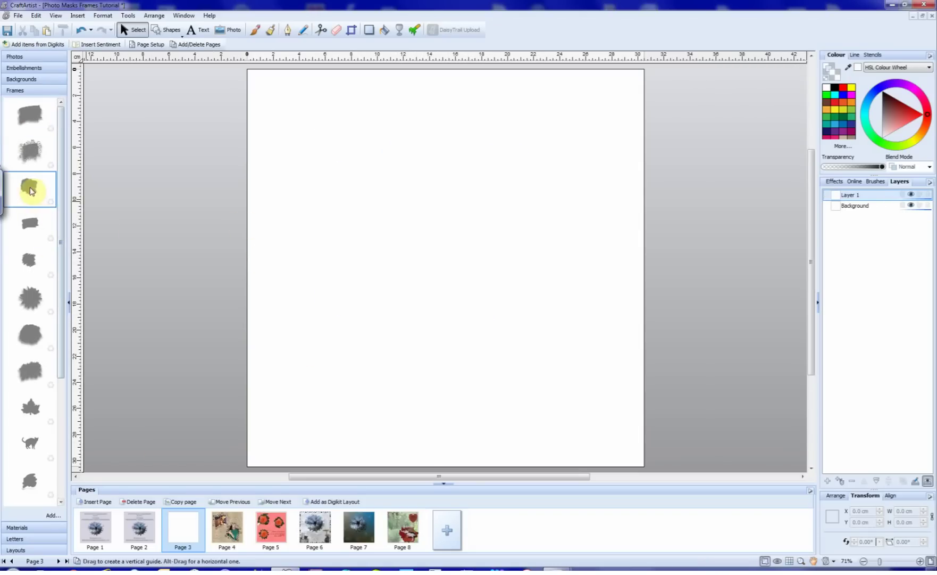
pyautogui.moveTo(30, 186); pyautogui.dragTo(434, 244)
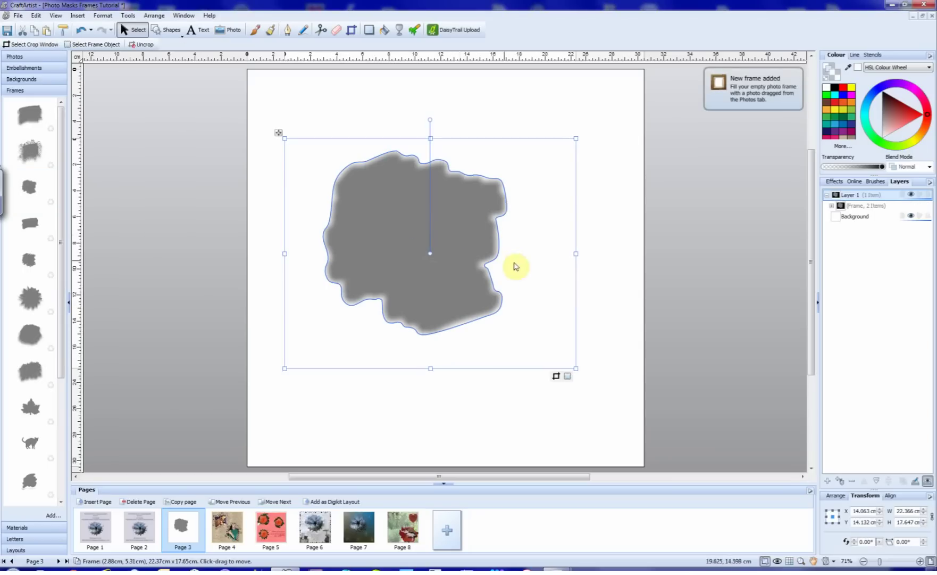
pyautogui.press('Delete')
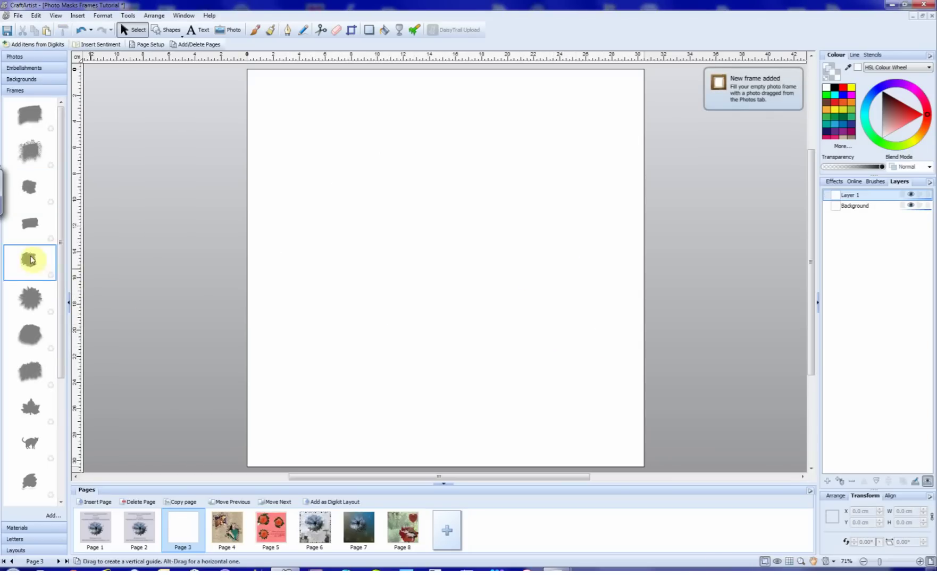
pyautogui.moveTo(31, 262); pyautogui.dragTo(439, 243)
pyautogui.click(617, 256)
pyautogui.click(506, 286)
pyautogui.press('Delete')
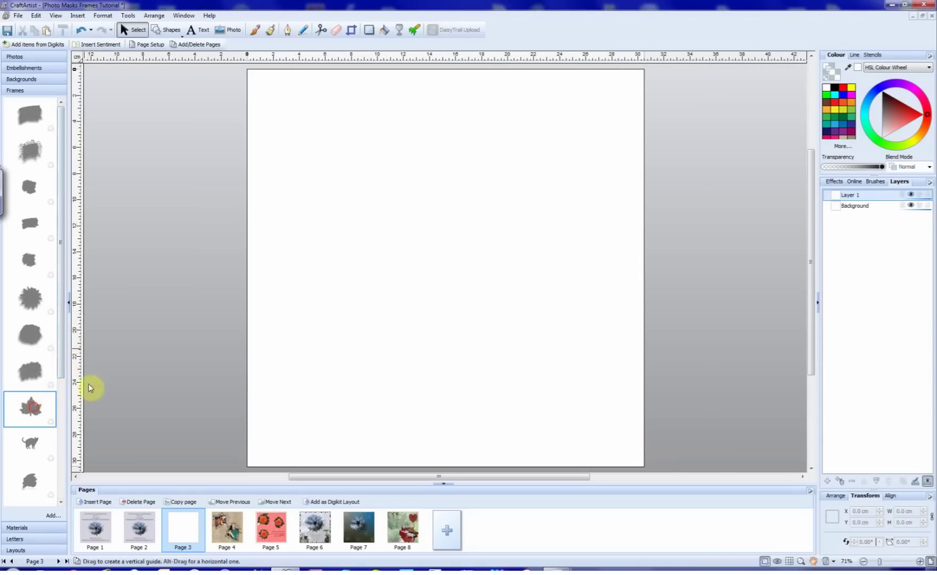
# Place a leaf-shaped frame, fill it with the garden photo, then delete it
pyautogui.moveTo(127, 368); pyautogui.dragTo(453, 235)
pyautogui.click(585, 279)
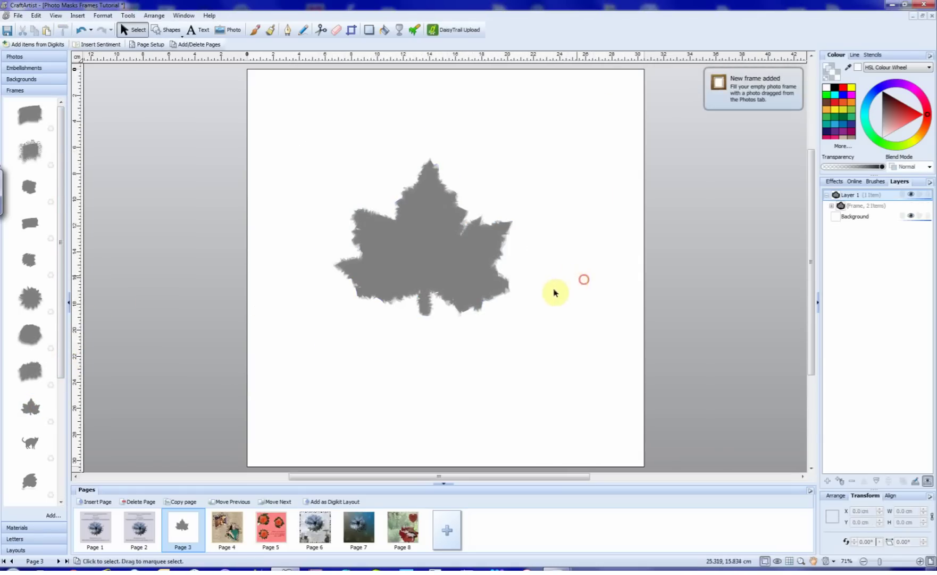
pyautogui.click(450, 283)
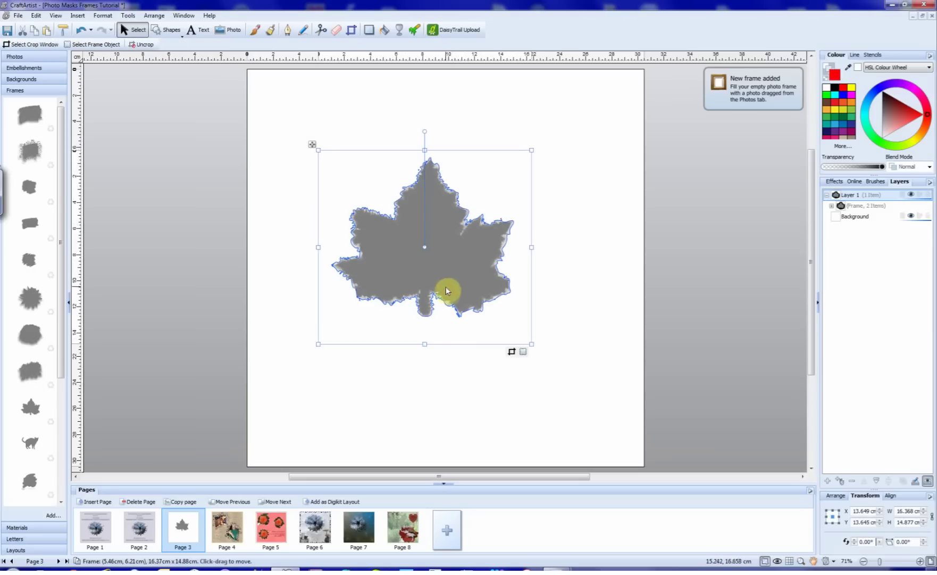
pyautogui.click(22, 56)
pyautogui.moveTo(33, 154); pyautogui.dragTo(362, 246)
pyautogui.click(585, 291)
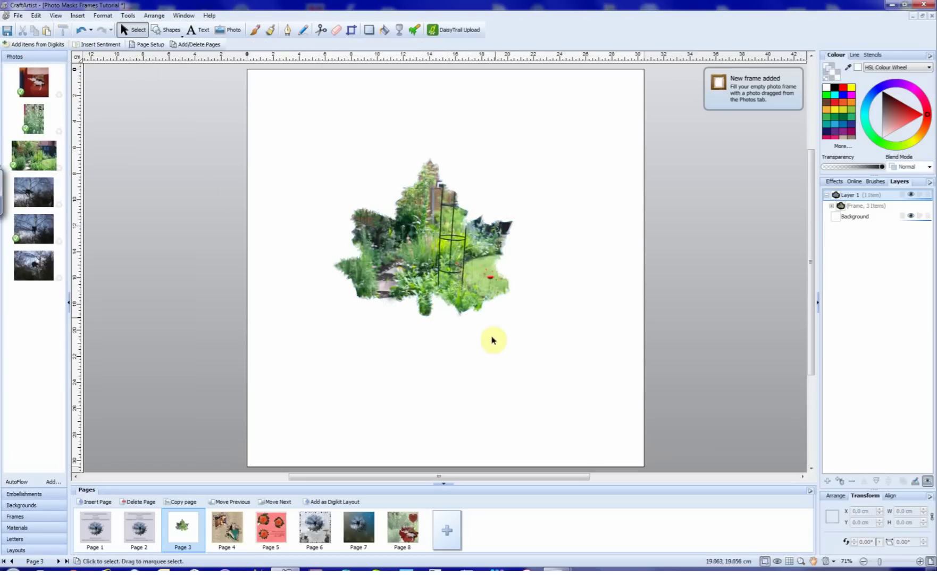
pyautogui.click(463, 338)
pyautogui.press('Delete')
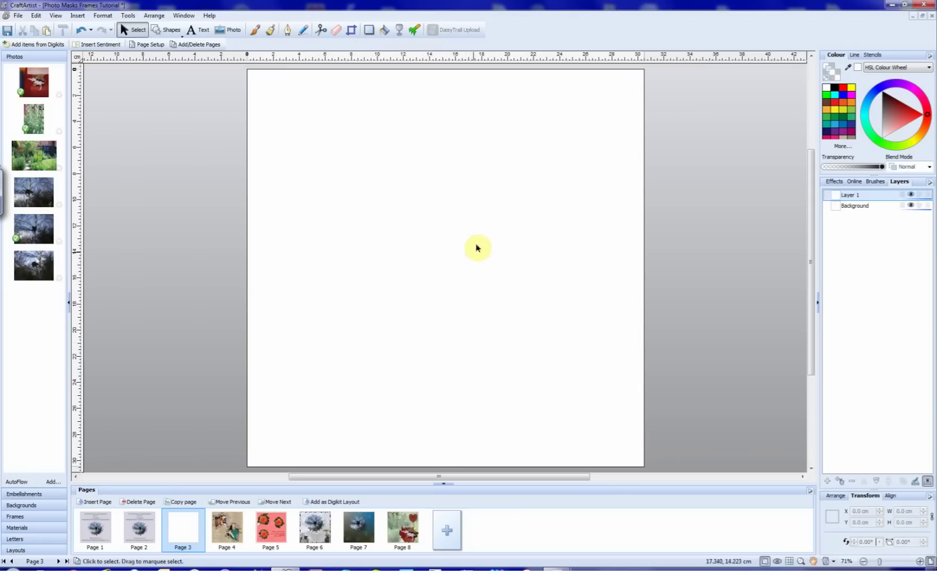
# Place a cat-shaped frame on Page 3 and fill it with the cat-in-a-tree photo
pyautogui.click(16, 516)
pyautogui.moveTo(31, 448); pyautogui.dragTo(387, 278)
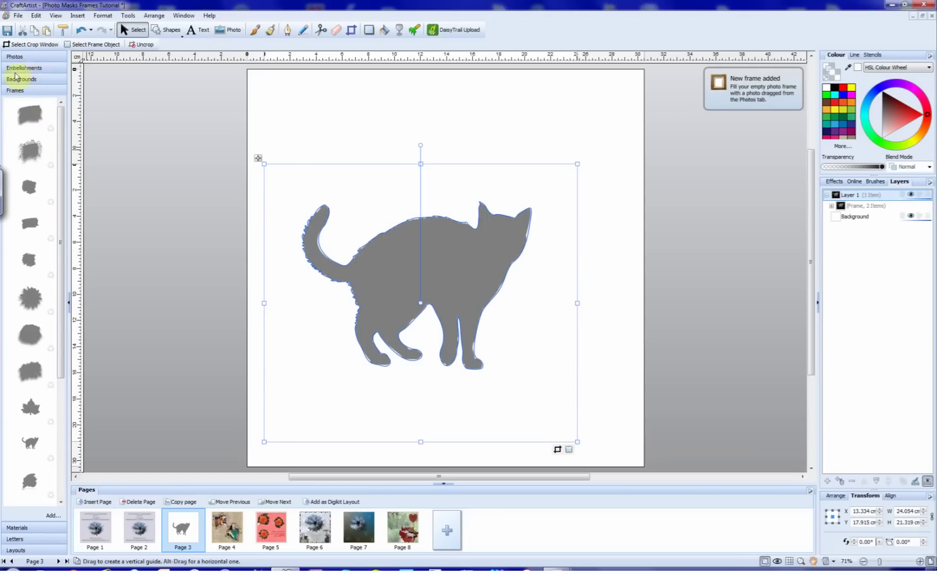
pyautogui.click(14, 57)
pyautogui.moveTo(33, 265); pyautogui.dragTo(403, 291)
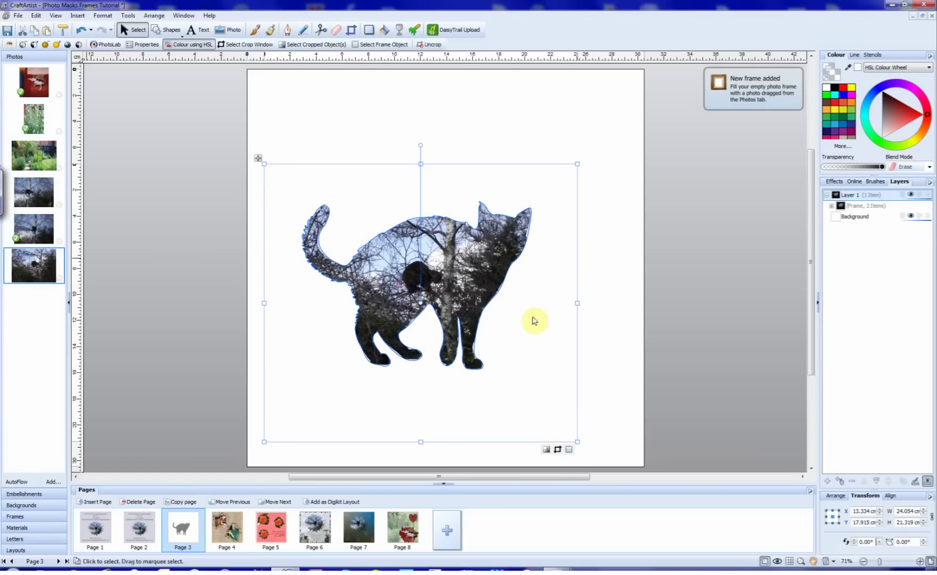
pyautogui.click(702, 278)
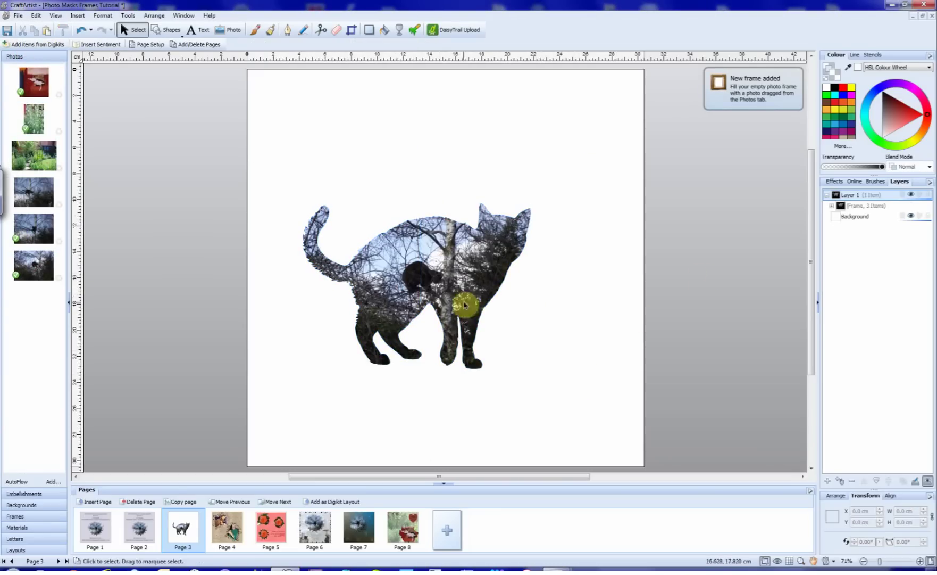
# Delete the cat photo frame and go to Page 1's FUN WITH PHOTO MASK FRAMES title page
pyautogui.click(453, 320)
pyautogui.press('Delete')
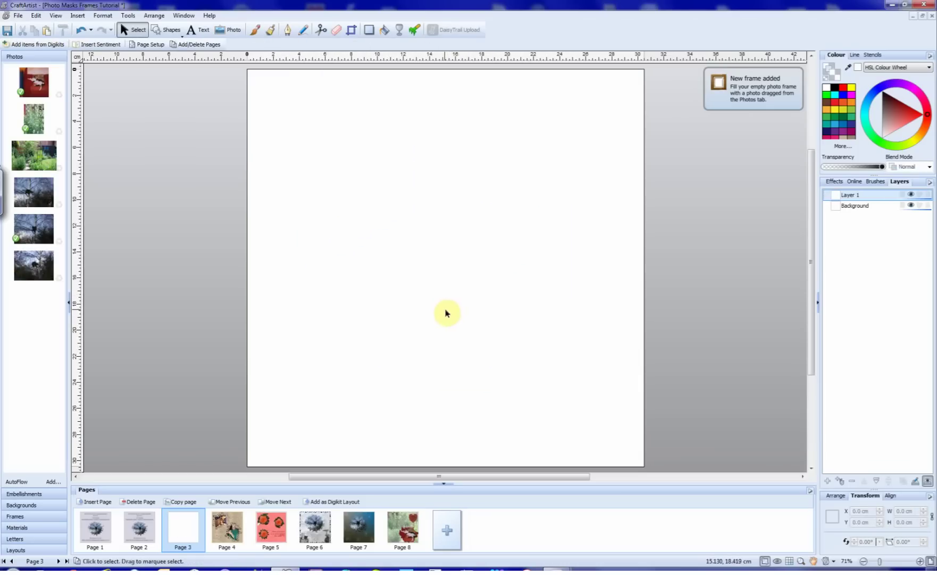
pyautogui.click(101, 519)
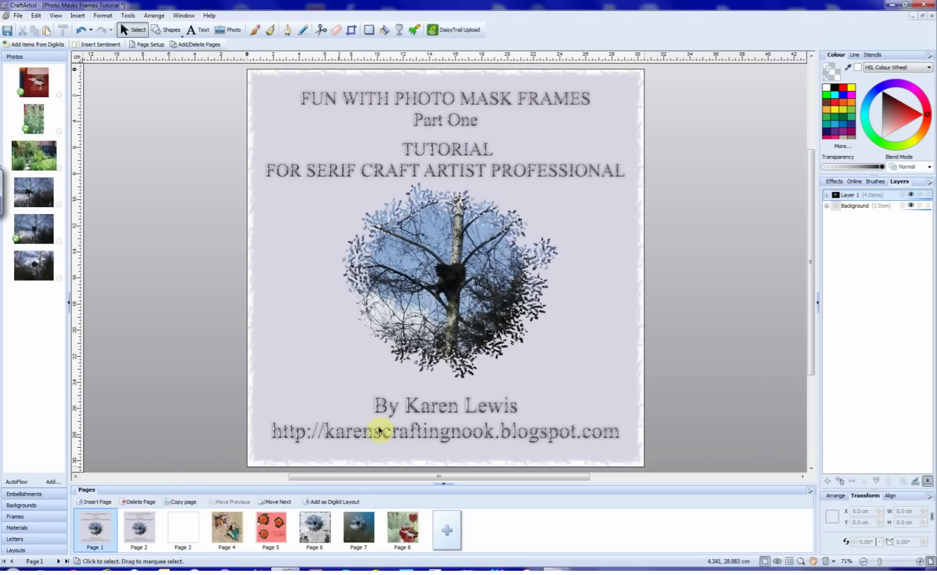